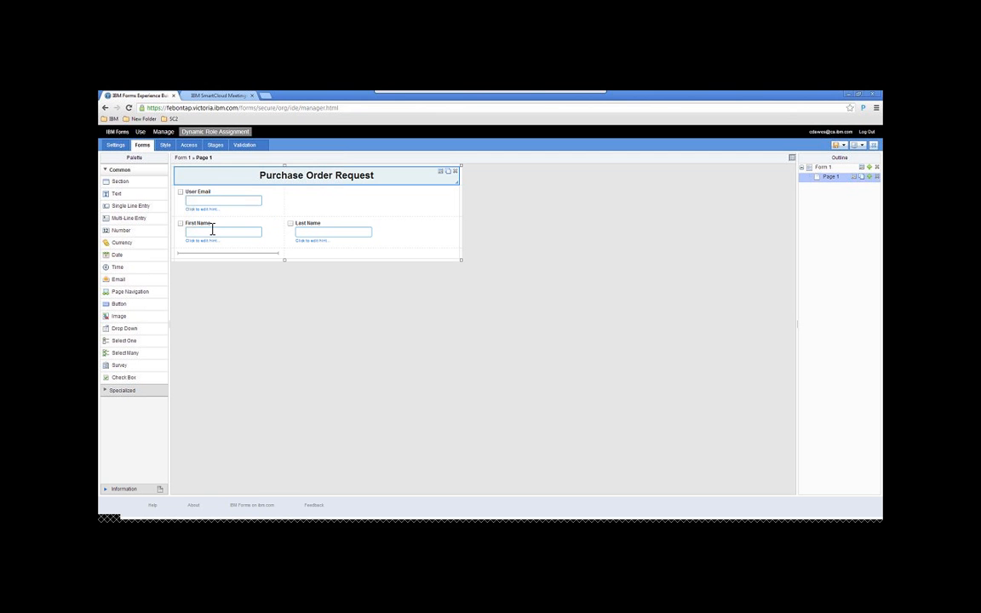
Step: Add a new stage titled Manager Review with the ID ST_MgrReview
{"action": "left_click", "coordinate": [214, 145]}
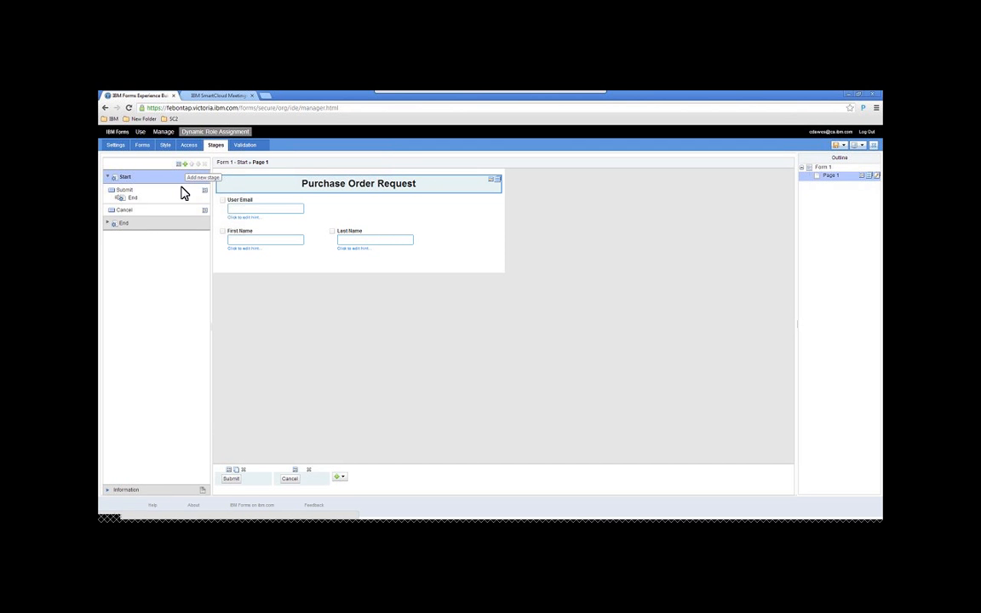
{"action": "left_click", "coordinate": [187, 166]}
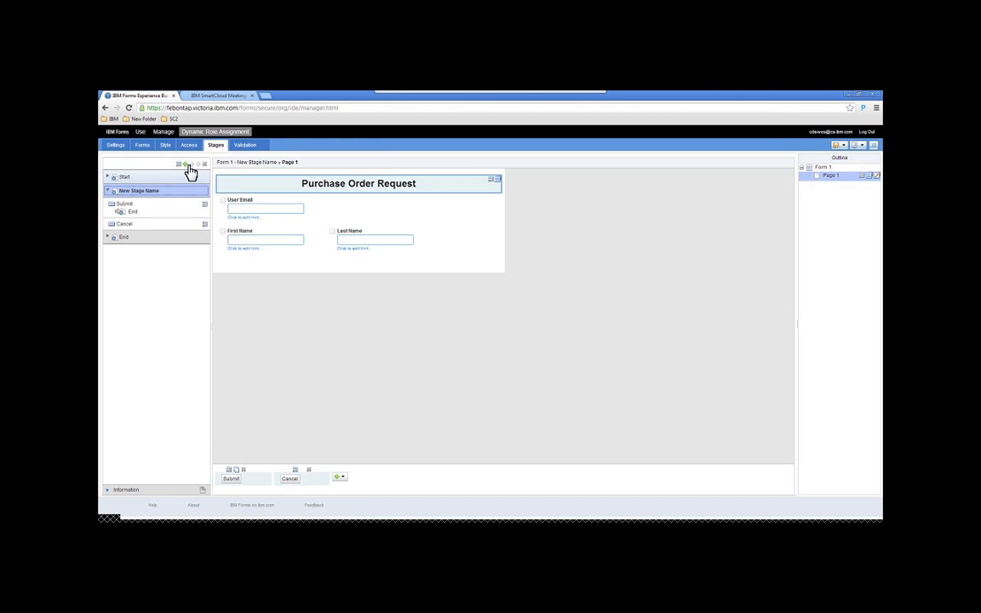
{"action": "double_click", "coordinate": [164, 186]}
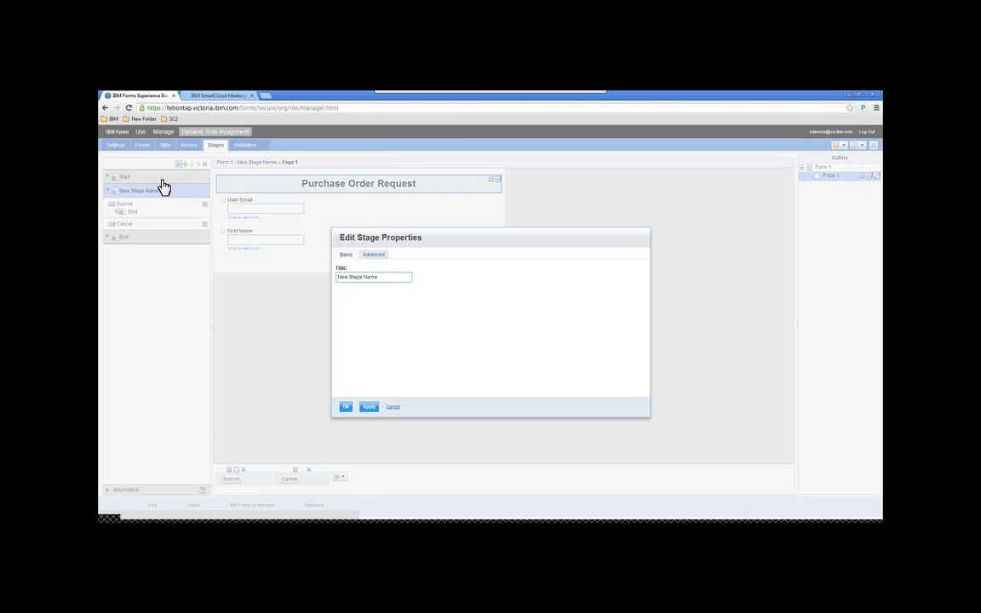
{"action": "type", "text": "Manager Review"}
{"action": "left_click", "coordinate": [373, 254]}
{"action": "left_click_drag", "start_coordinate": [384, 277], "coordinate": [348, 281]}
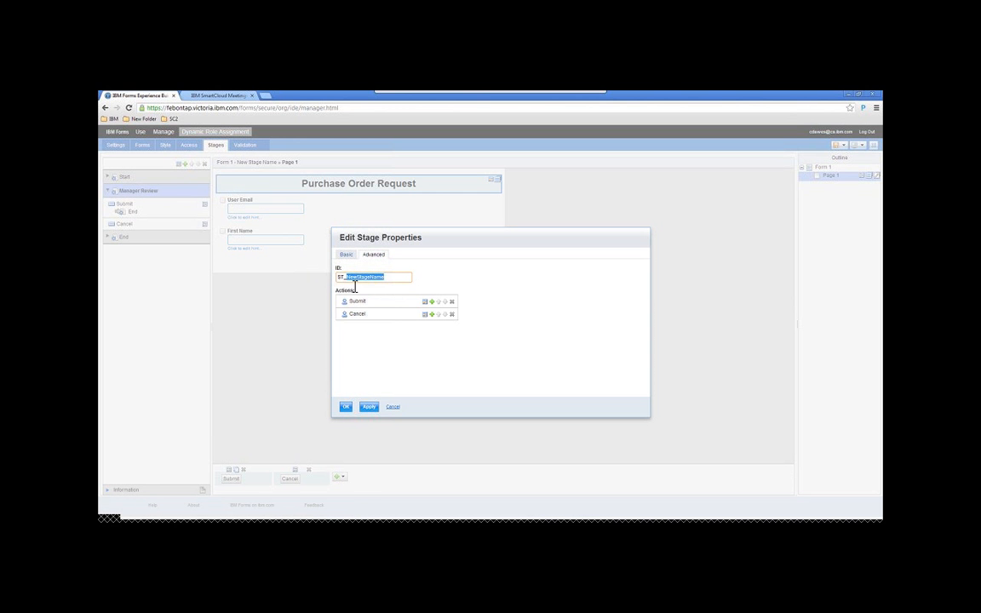
{"action": "type", "text": "MgrReview"}
{"action": "left_click", "coordinate": [364, 304]}
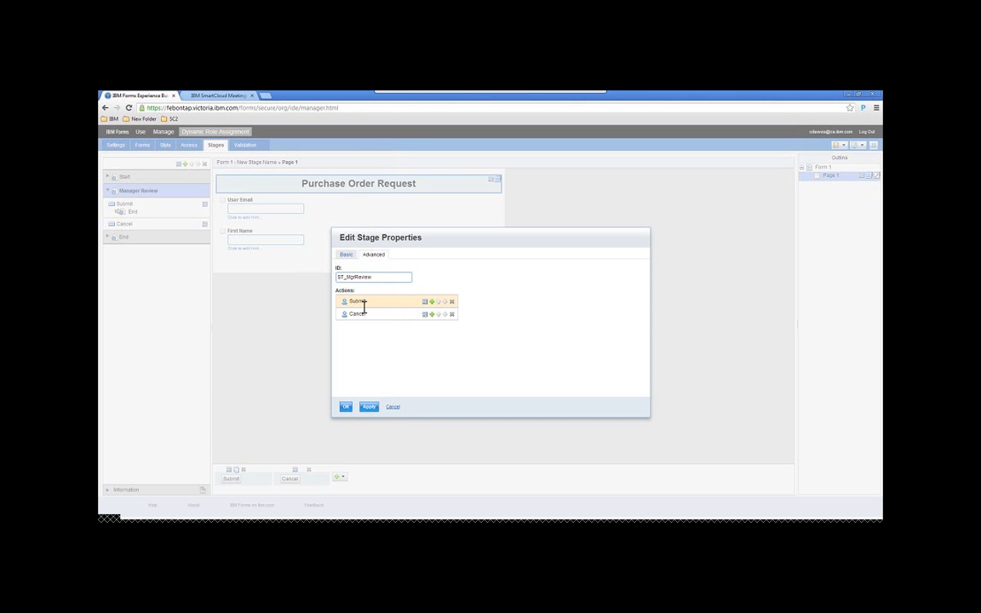
{"action": "left_click", "coordinate": [346, 407]}
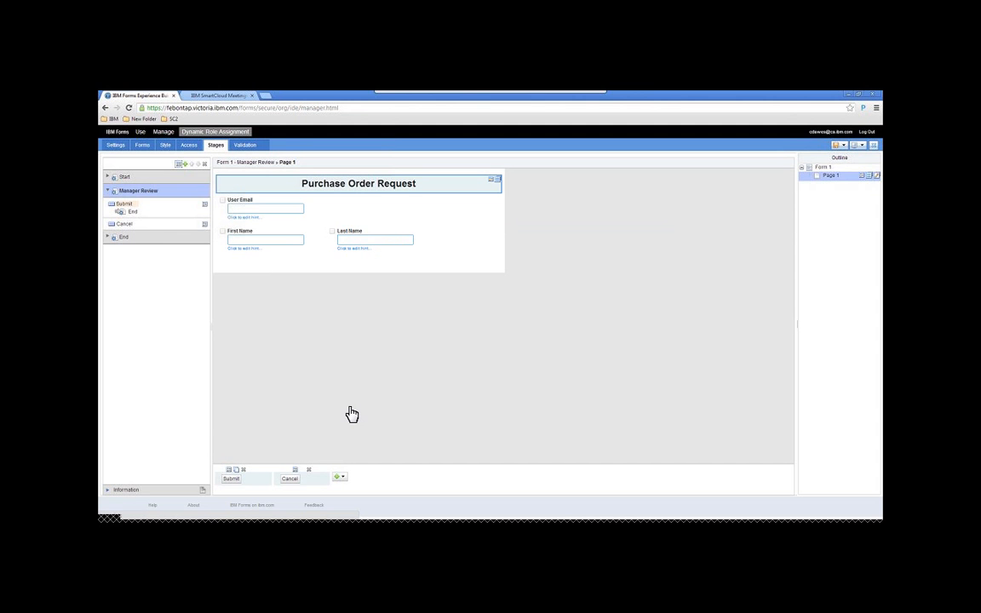
Step: Set the next stage of the Start stage's Submit action to Manager Review
{"action": "left_click", "coordinate": [125, 176]}
{"action": "left_click", "coordinate": [130, 197]}
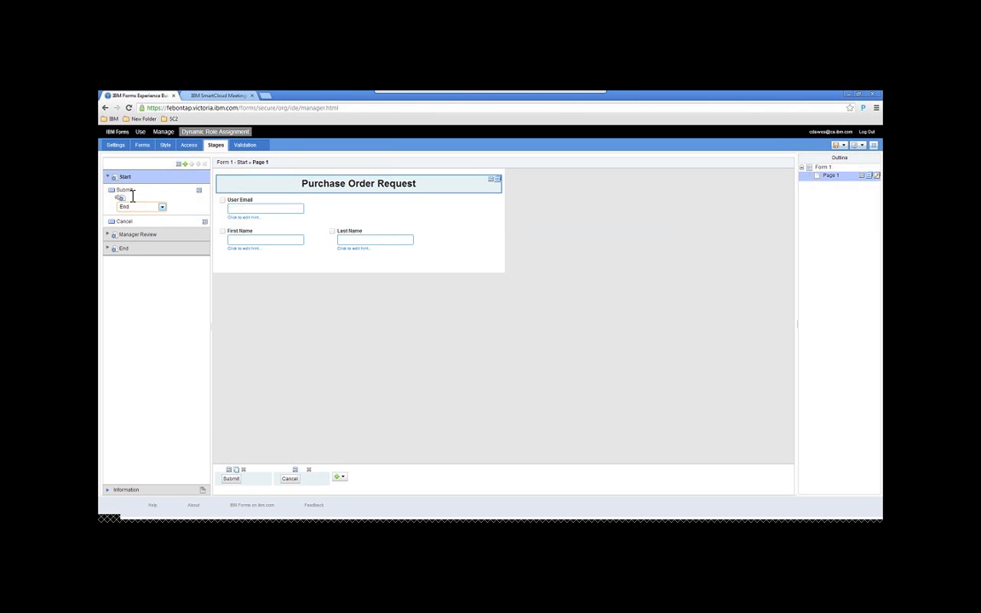
{"action": "left_click", "coordinate": [162, 207]}
{"action": "left_click", "coordinate": [156, 222]}
Step: Define a new access role named Manager and make it an Open role
{"action": "left_click", "coordinate": [193, 148]}
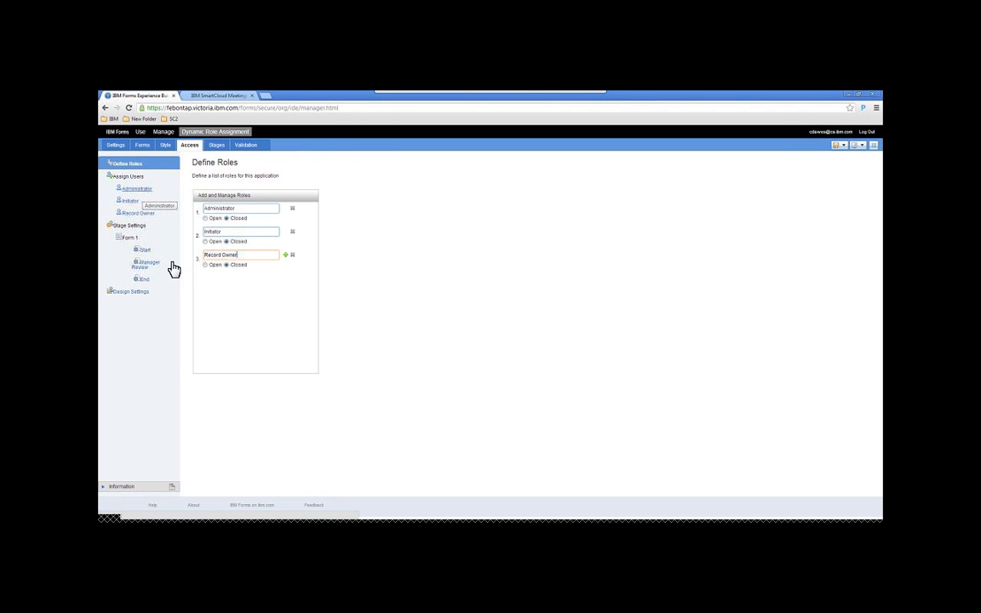
{"action": "left_click", "coordinate": [285, 254]}
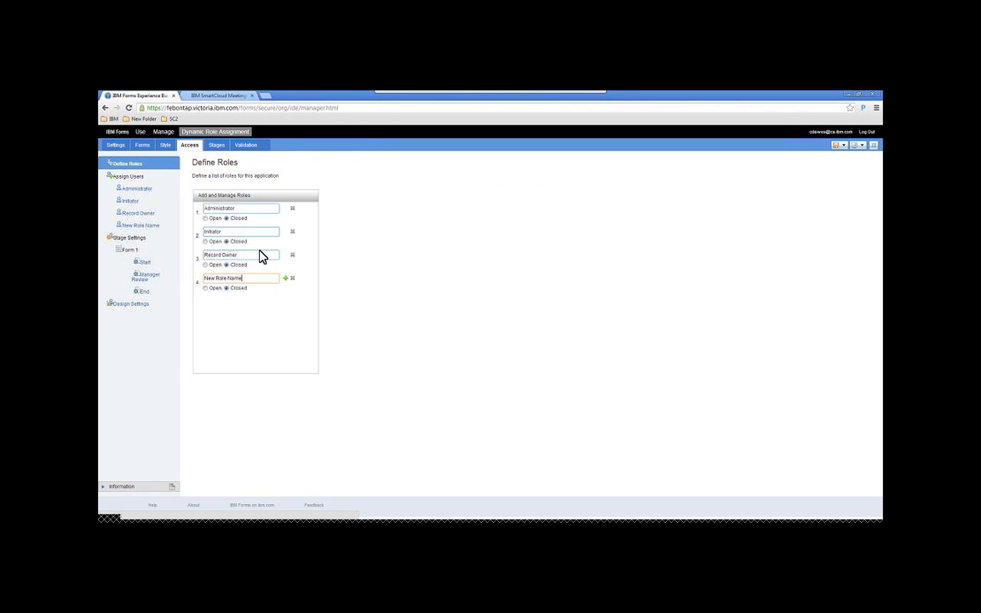
{"action": "type", "text": "Manager"}
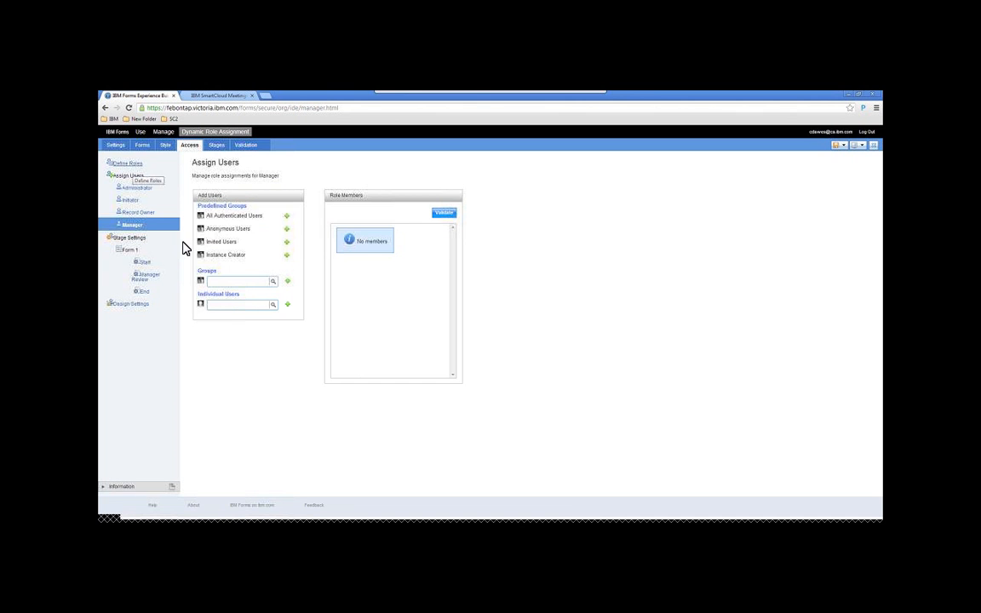
{"action": "left_click", "coordinate": [130, 163]}
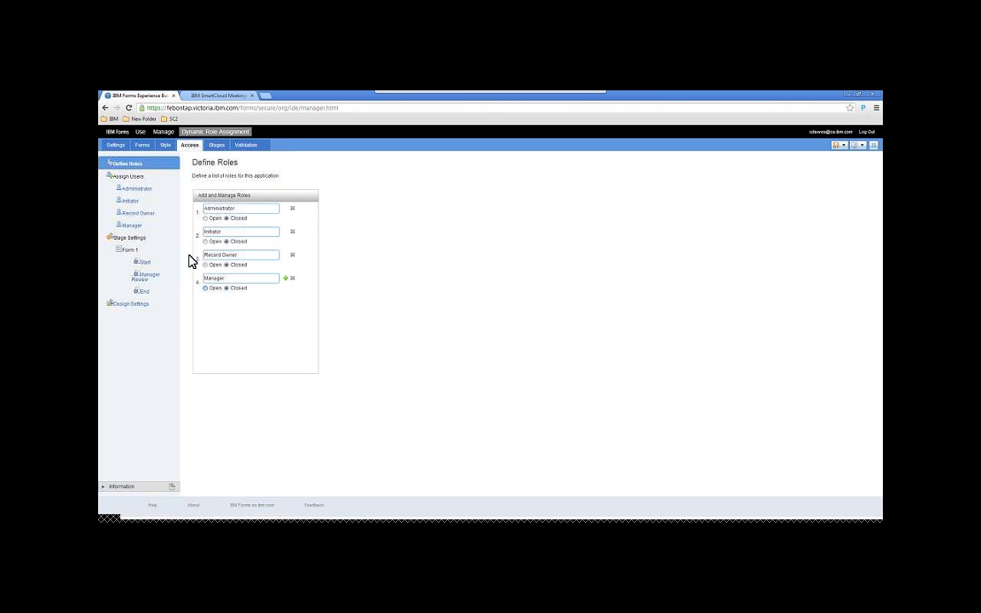
{"action": "left_click", "coordinate": [205, 288]}
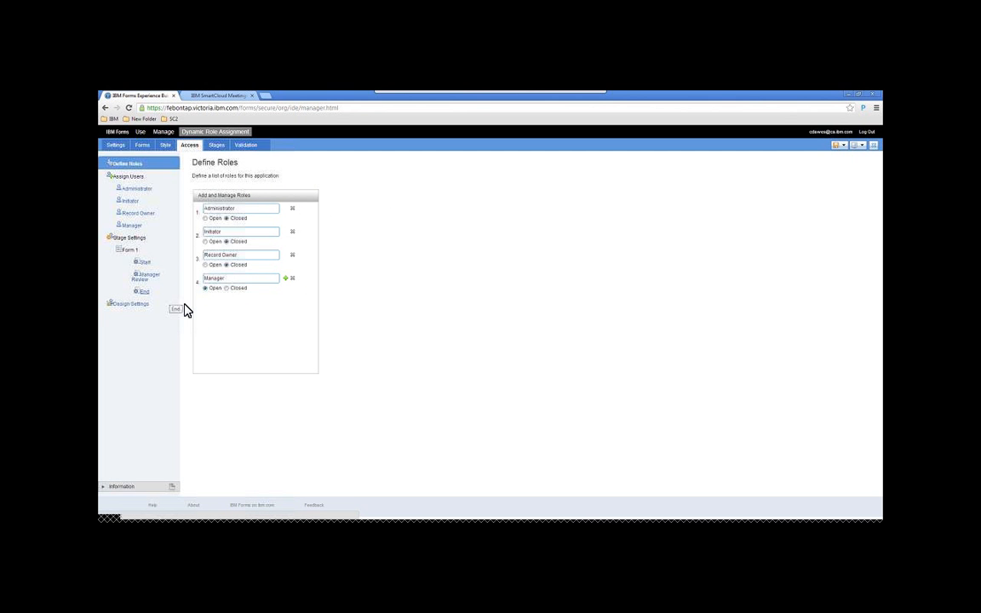
Step: In the Manager Review stage permissions, remove Read from Record Owner and grant Update to Manager
{"action": "left_click", "coordinate": [151, 278]}
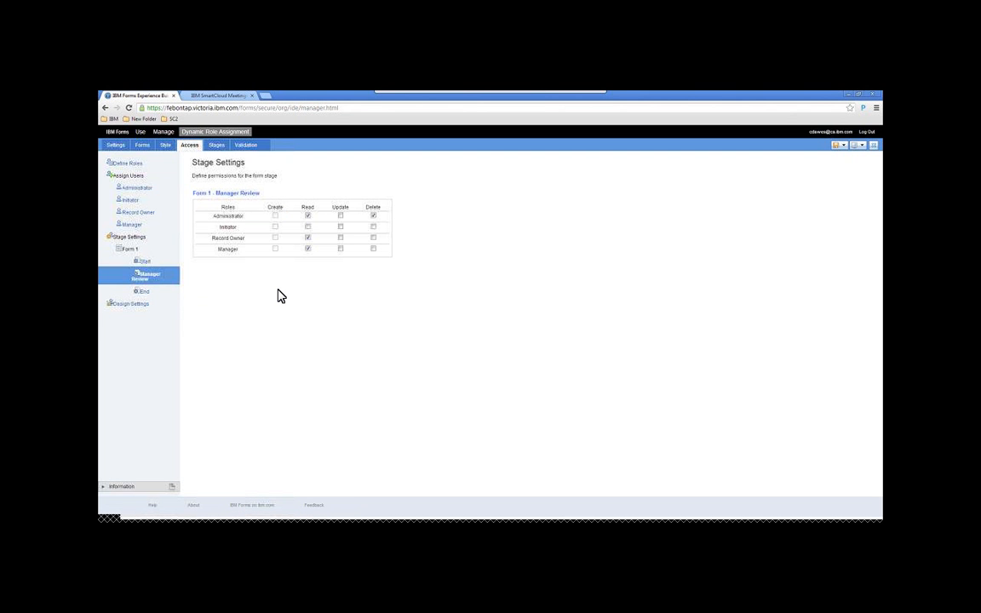
{"action": "left_click", "coordinate": [308, 238]}
{"action": "left_click", "coordinate": [340, 249]}
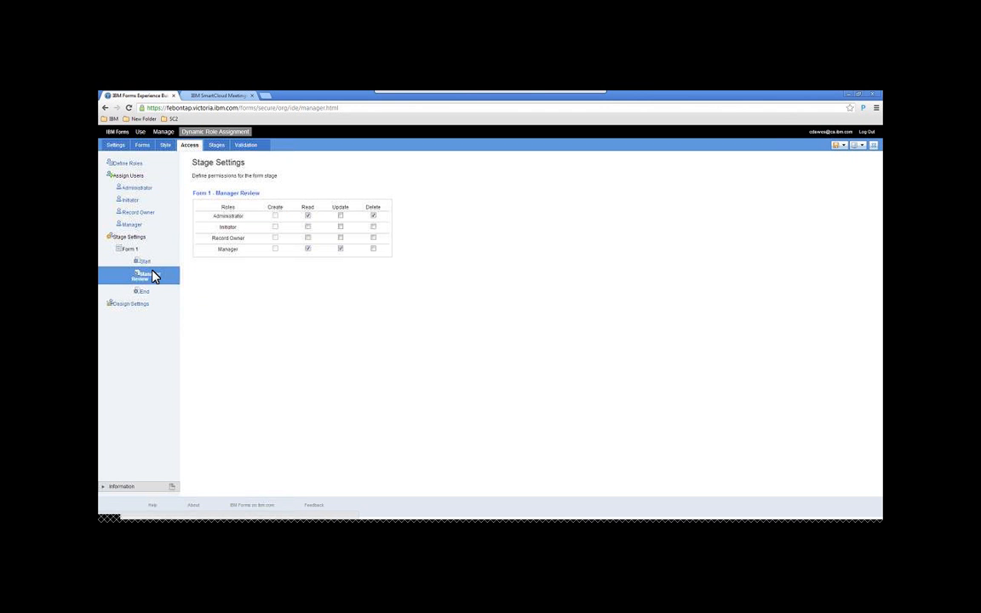
Step: Rename the Submit action of the Manager Review stage to Approve
{"action": "left_click", "coordinate": [212, 149]}
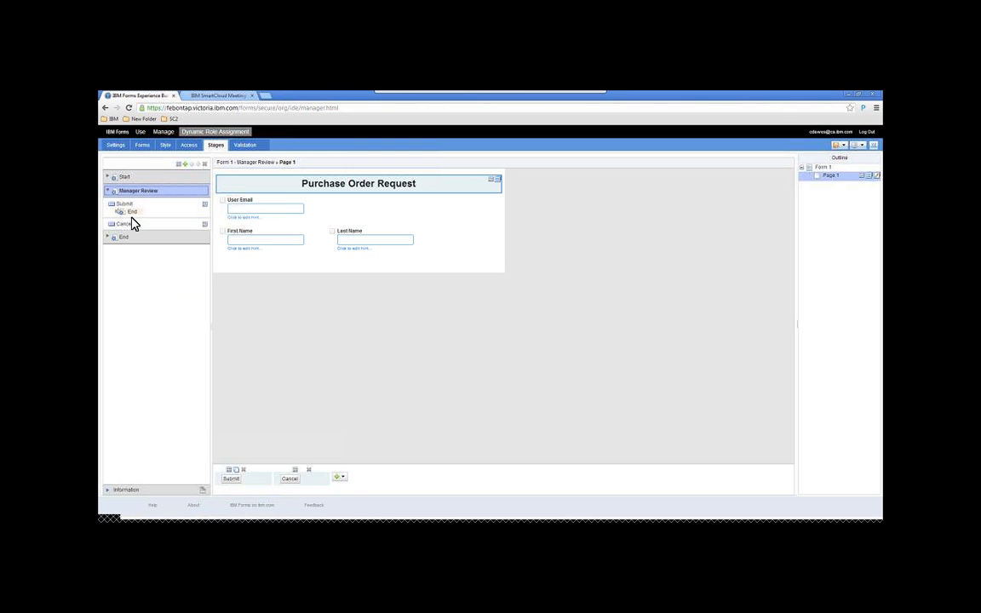
{"action": "left_click", "coordinate": [134, 206]}
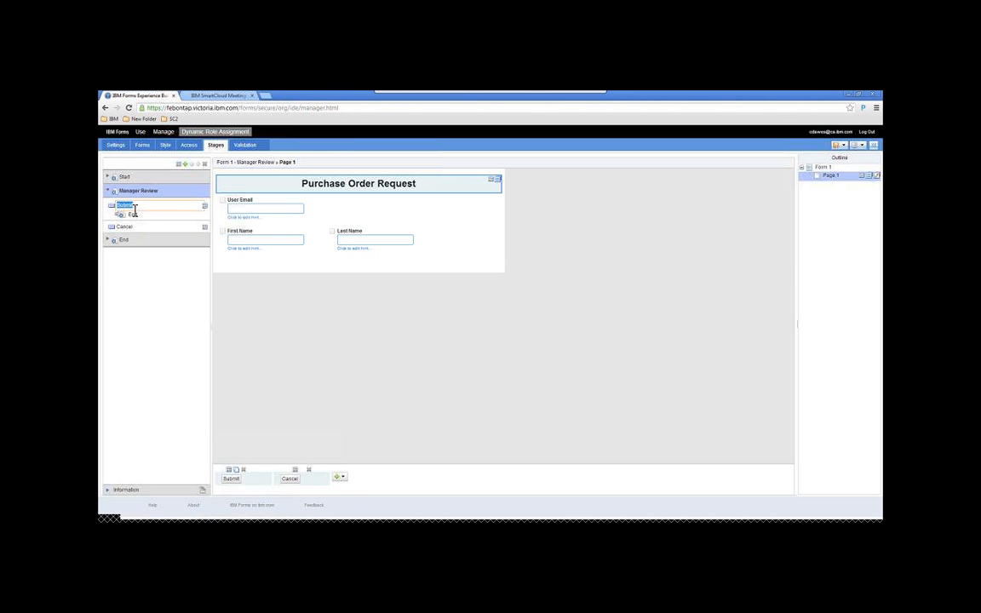
{"action": "type", "text": "Accept"}
{"action": "key", "text": "Return"}
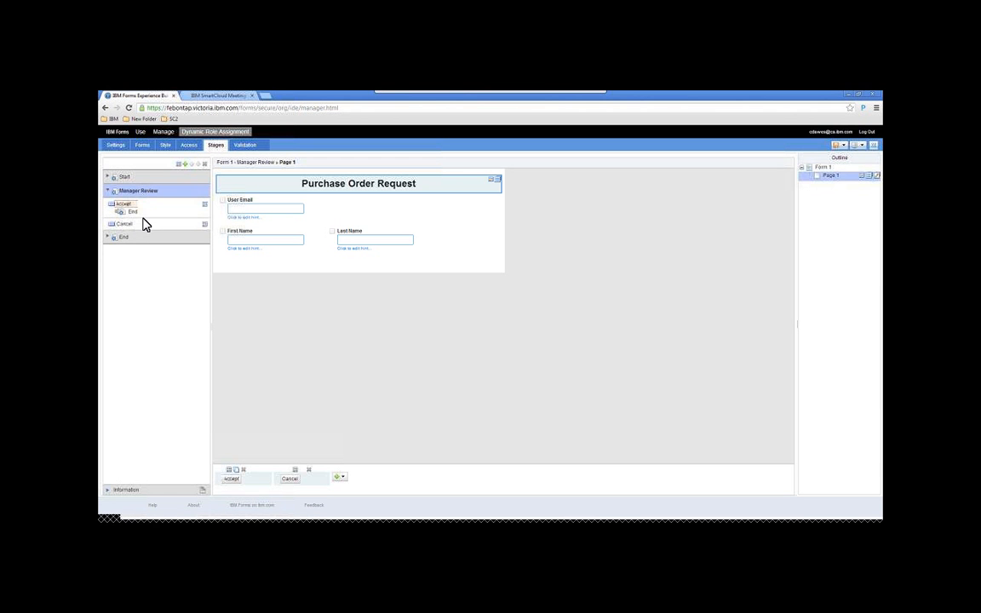
{"action": "type", "text": "Approve"}
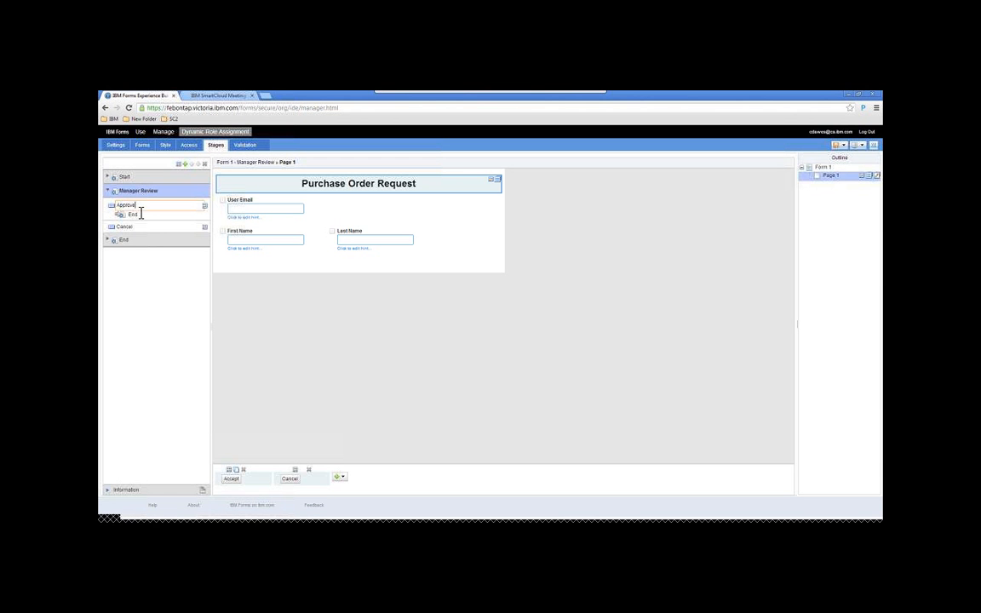
{"action": "key", "text": "Return"}
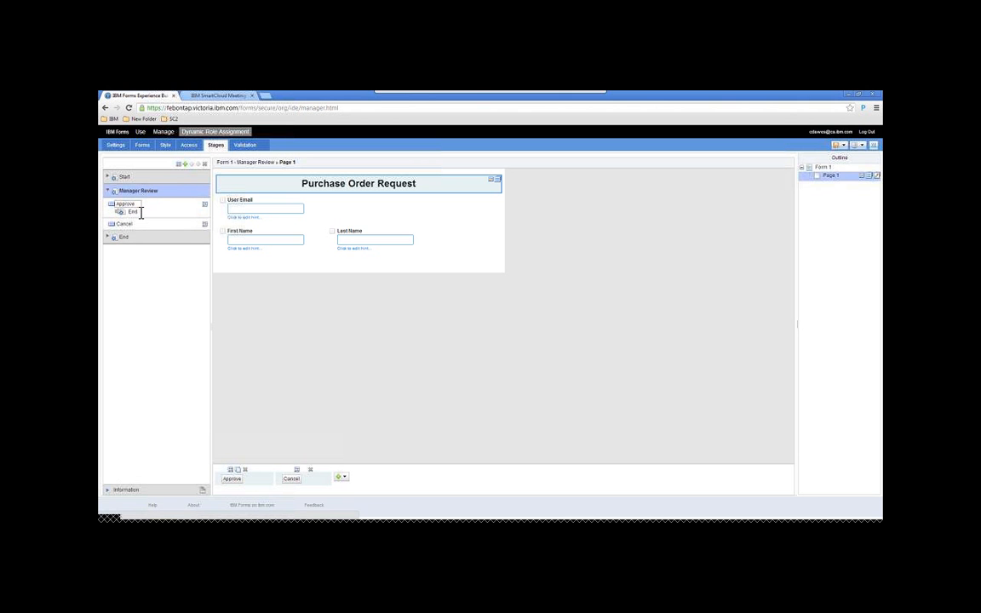
Step: Add another submit button to the Manager Review stage and name it Reject
{"action": "left_click", "coordinate": [342, 477]}
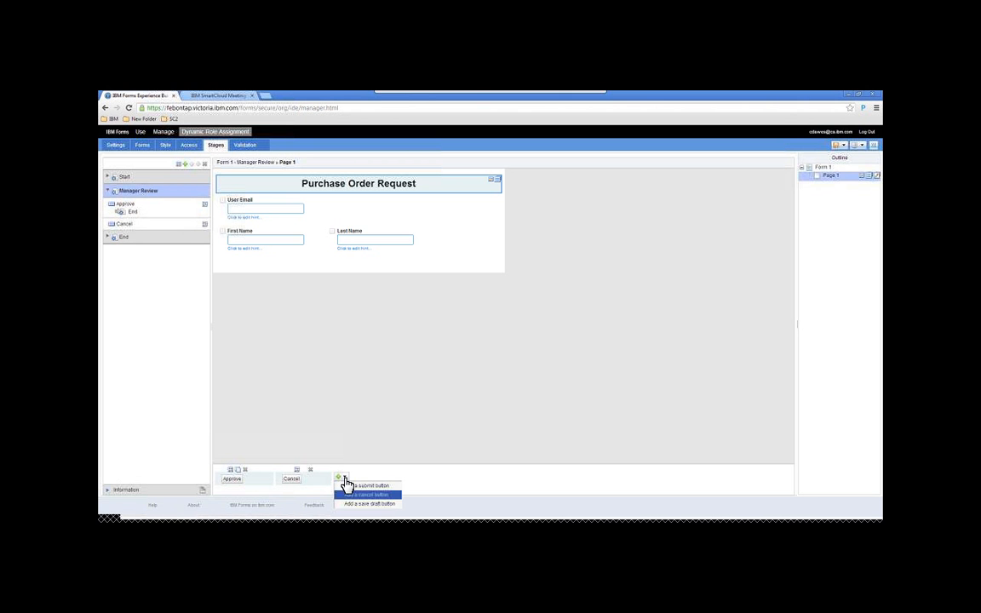
{"action": "left_click", "coordinate": [348, 486]}
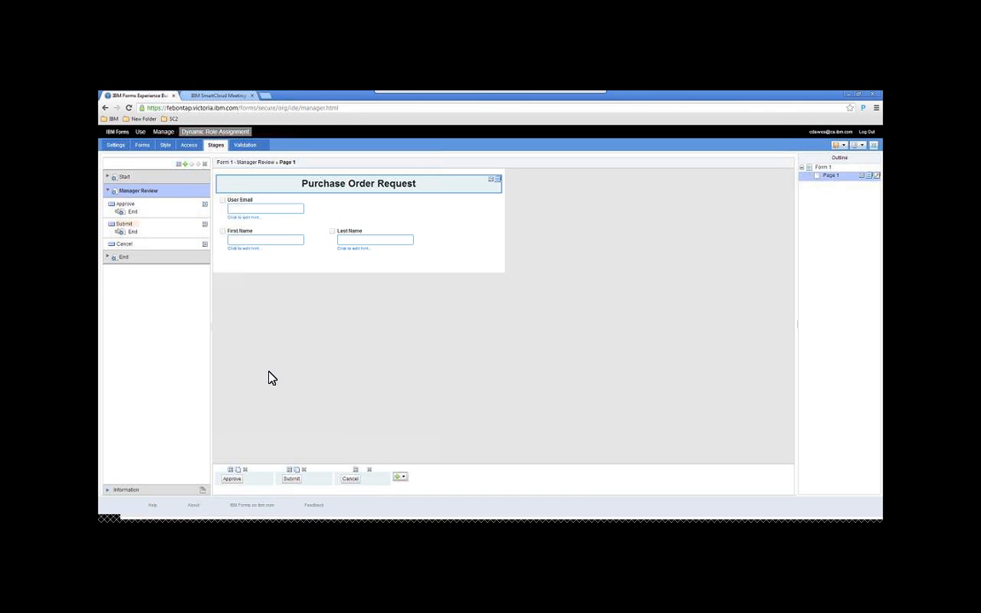
{"action": "left_click", "coordinate": [130, 225]}
{"action": "type", "text": "Reject"}
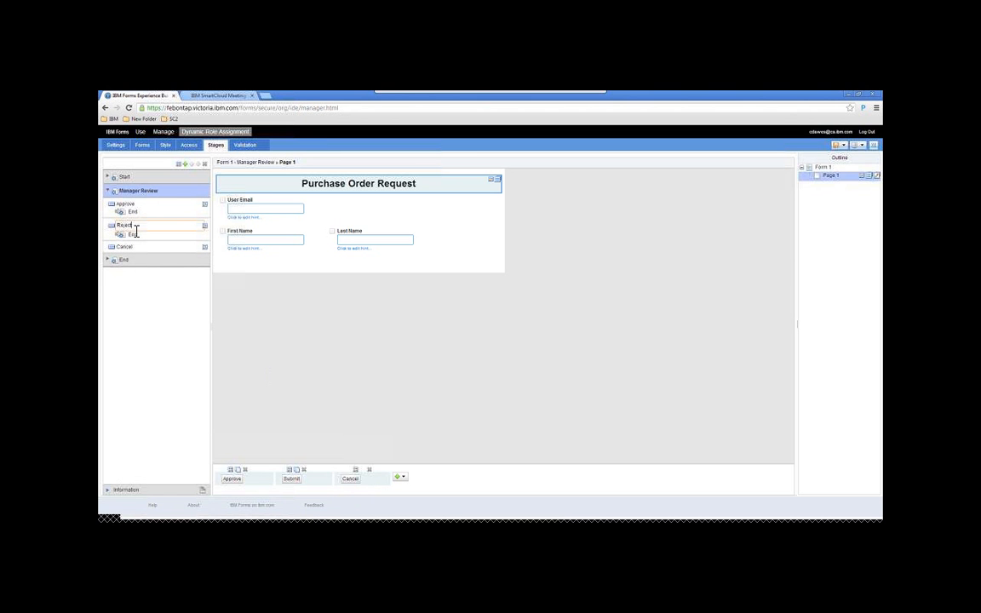
{"action": "key", "text": "Return"}
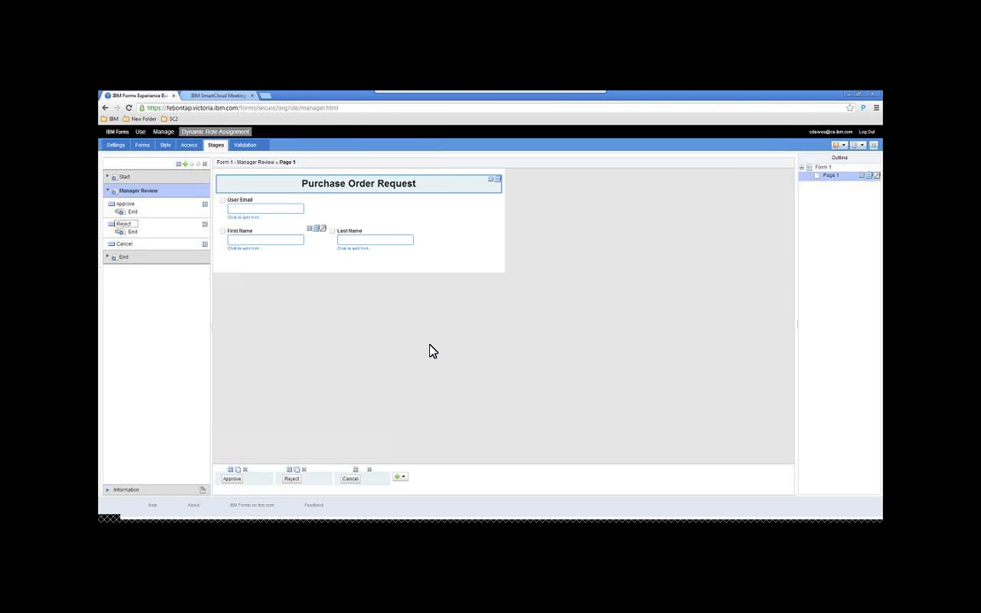
Step: Add an Assign Users (by Service Call) activity to the Start stage's Submit action, using the Bluepages Manager Lookup Service
{"action": "left_click", "coordinate": [124, 178]}
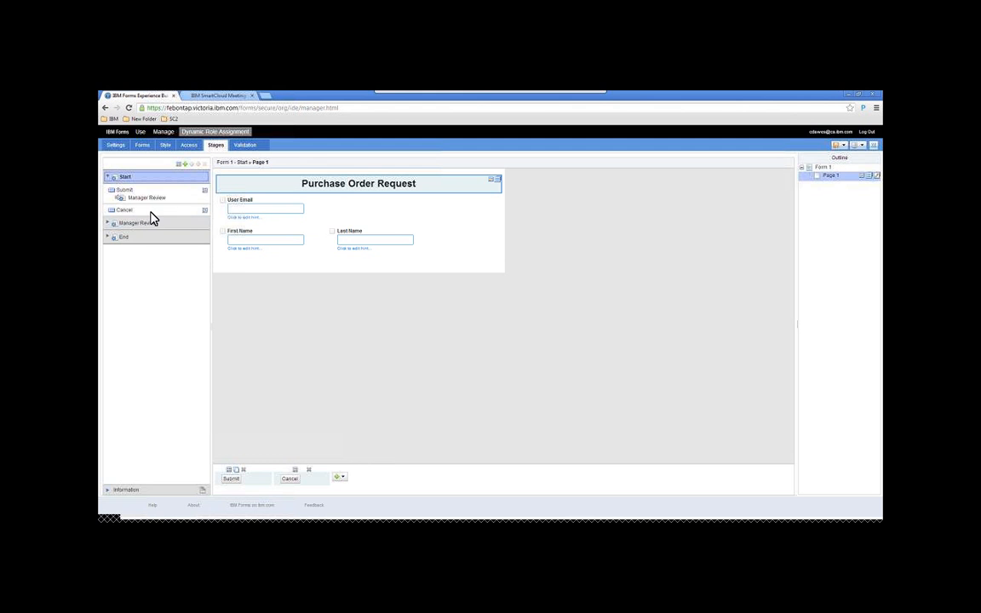
{"action": "left_click", "coordinate": [204, 190]}
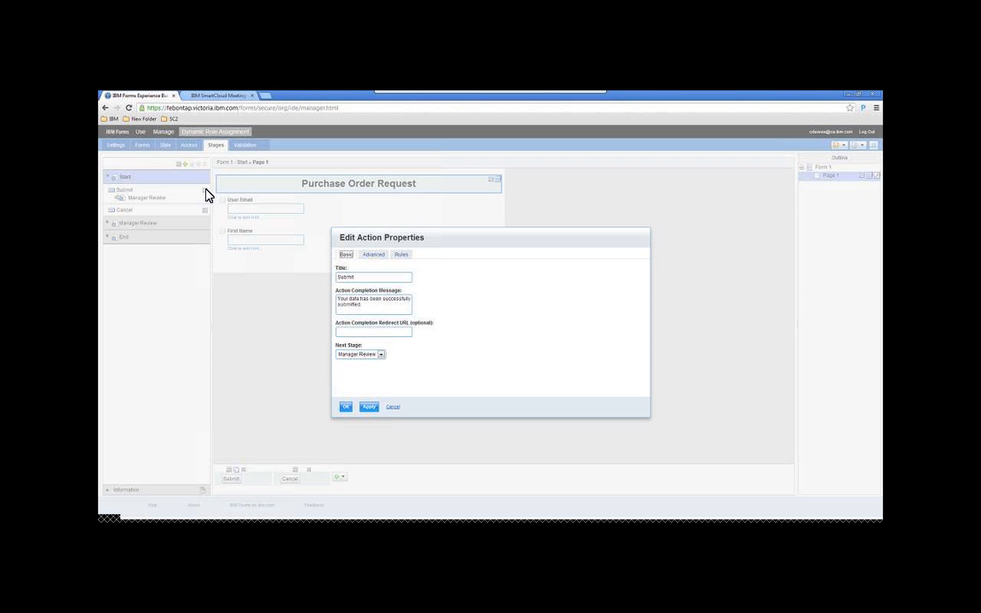
{"action": "left_click", "coordinate": [374, 255]}
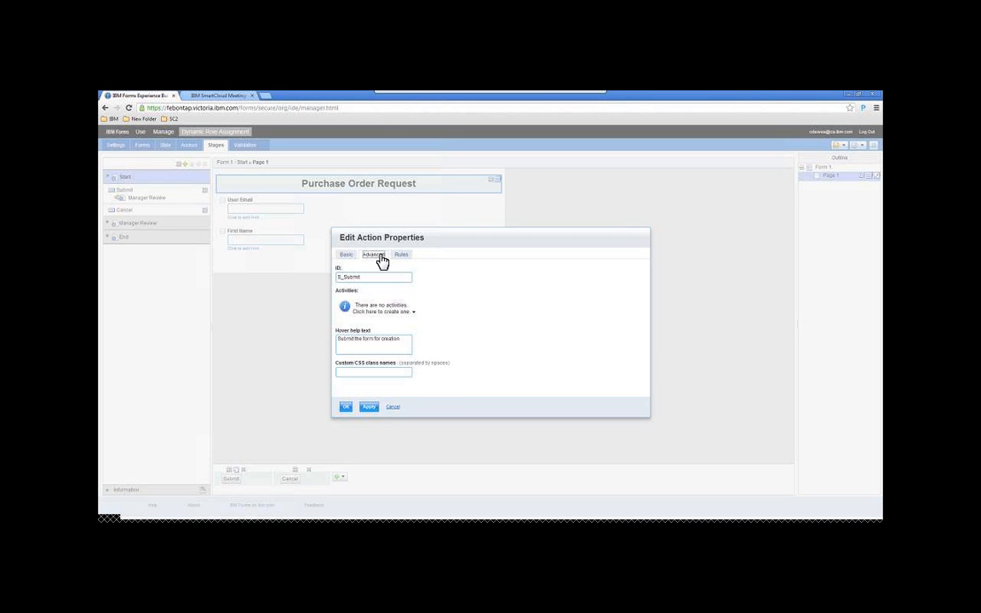
{"action": "left_click", "coordinate": [415, 311]}
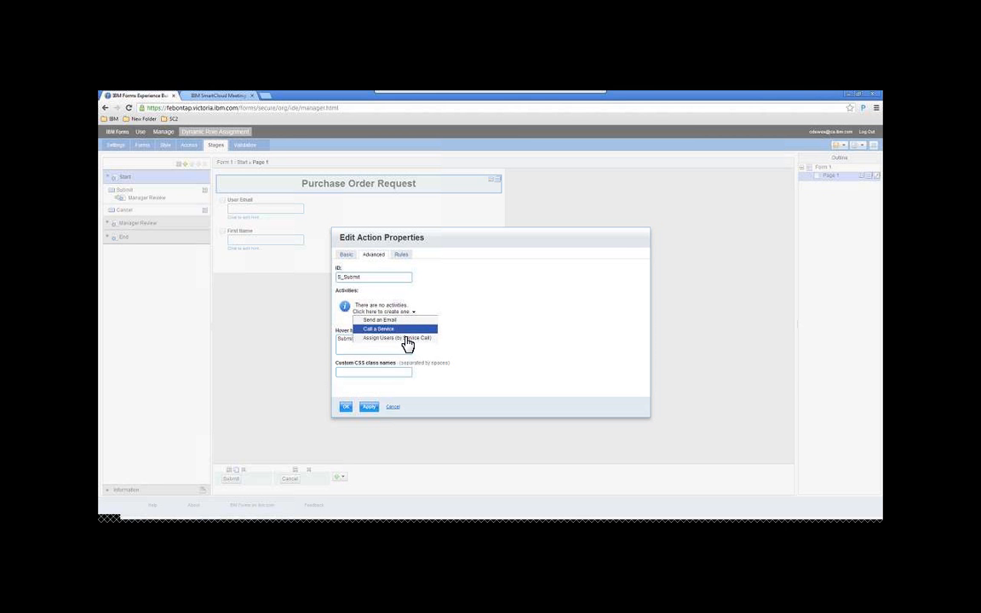
{"action": "left_click", "coordinate": [403, 338]}
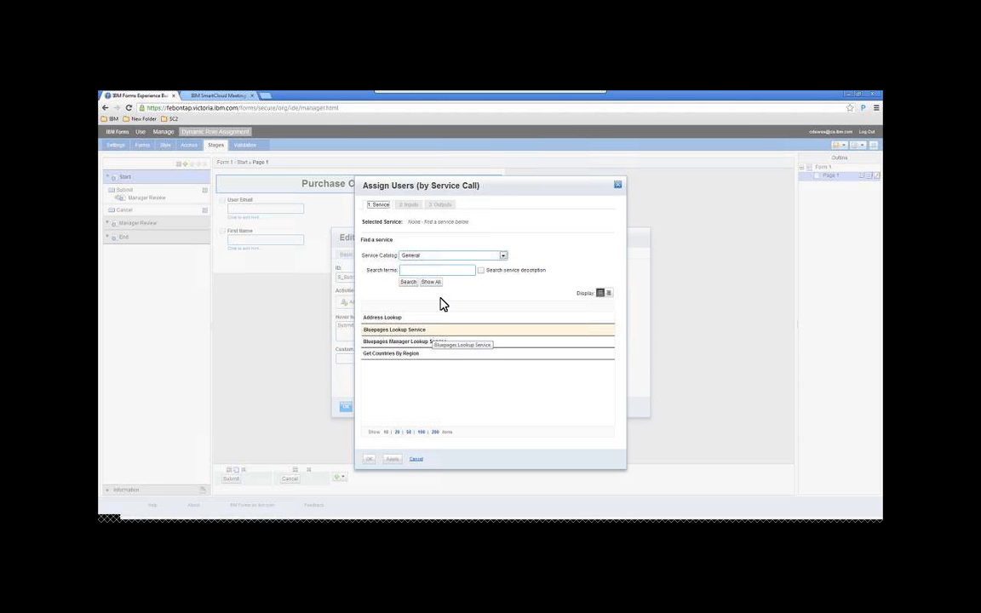
{"action": "left_click", "coordinate": [426, 349]}
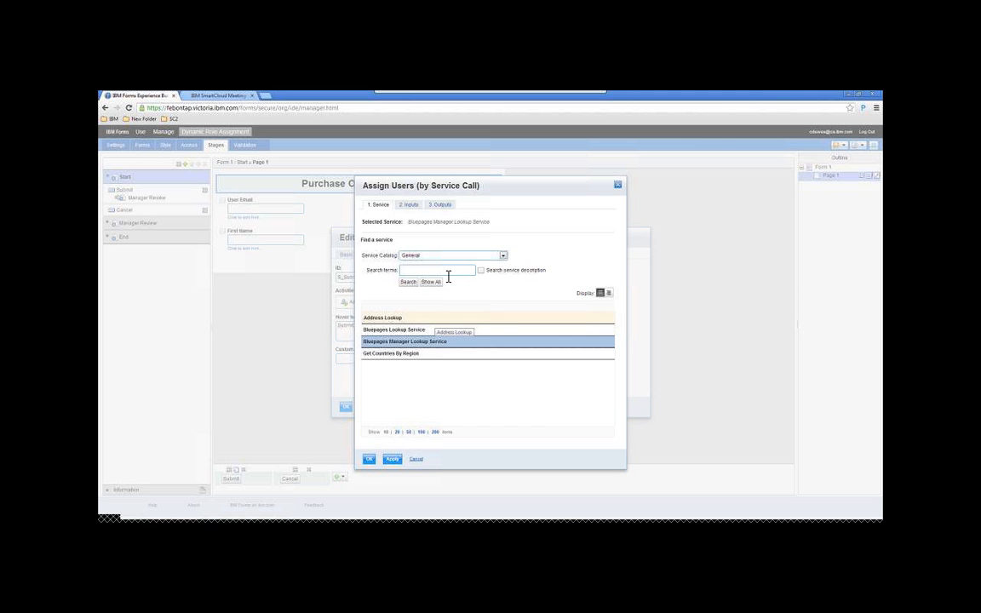
Step: Assign Current User as the source for the lookup service's Search Email input
{"action": "left_click", "coordinate": [408, 204]}
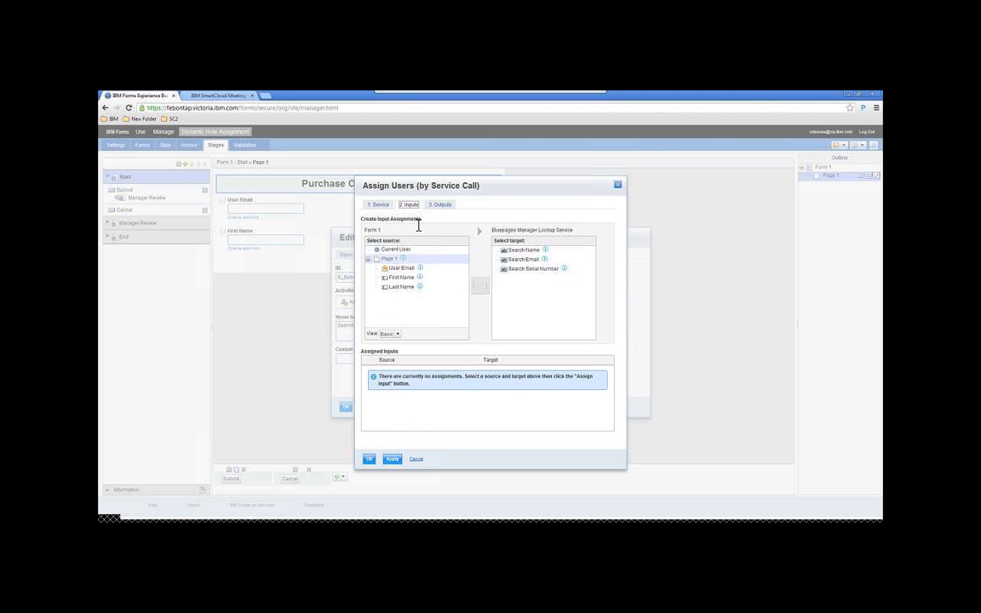
{"action": "left_click", "coordinate": [430, 269]}
{"action": "left_click", "coordinate": [407, 271]}
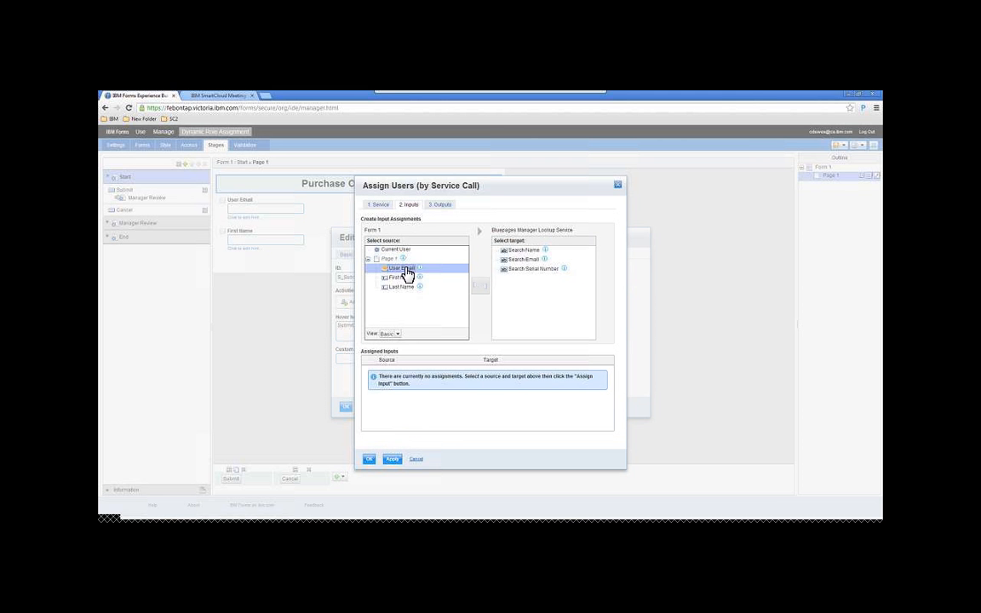
{"action": "left_click", "coordinate": [407, 252]}
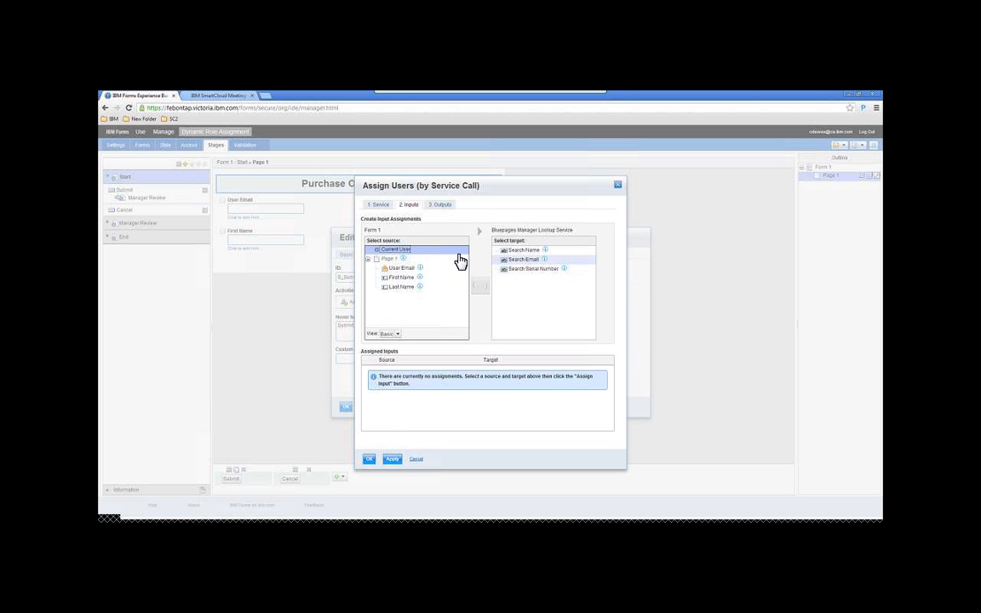
{"action": "left_click", "coordinate": [525, 260]}
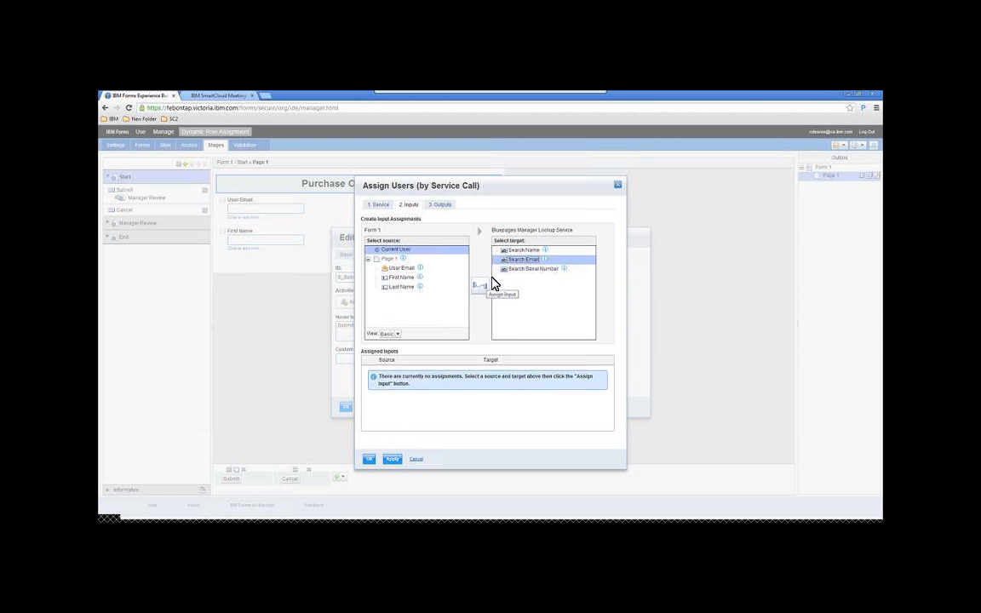
{"action": "left_click", "coordinate": [481, 287]}
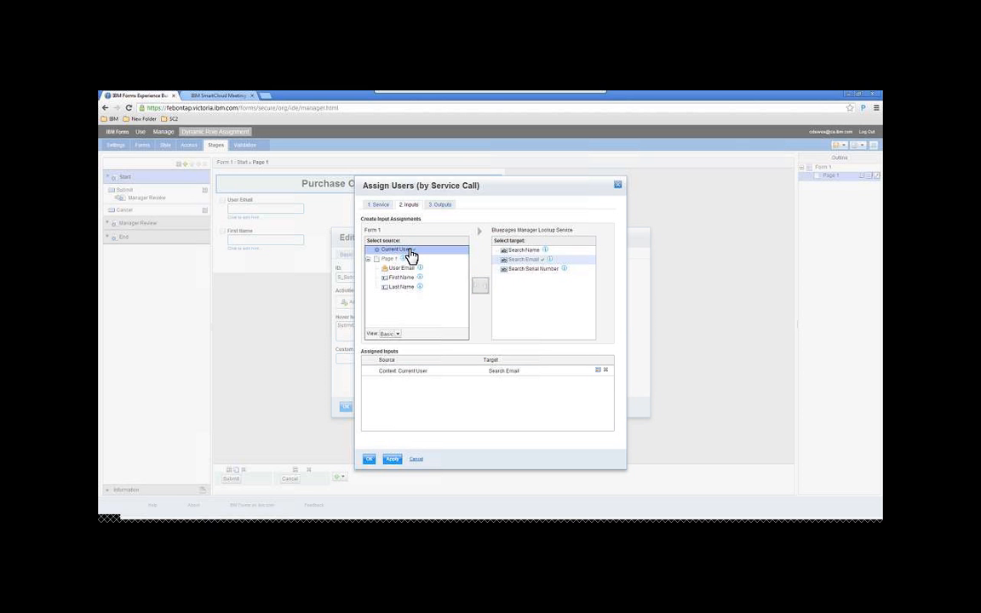
Step: Assign the lookup service's Manager Email output to the Members of the Manager role and accept the service call settings
{"action": "left_click", "coordinate": [441, 205]}
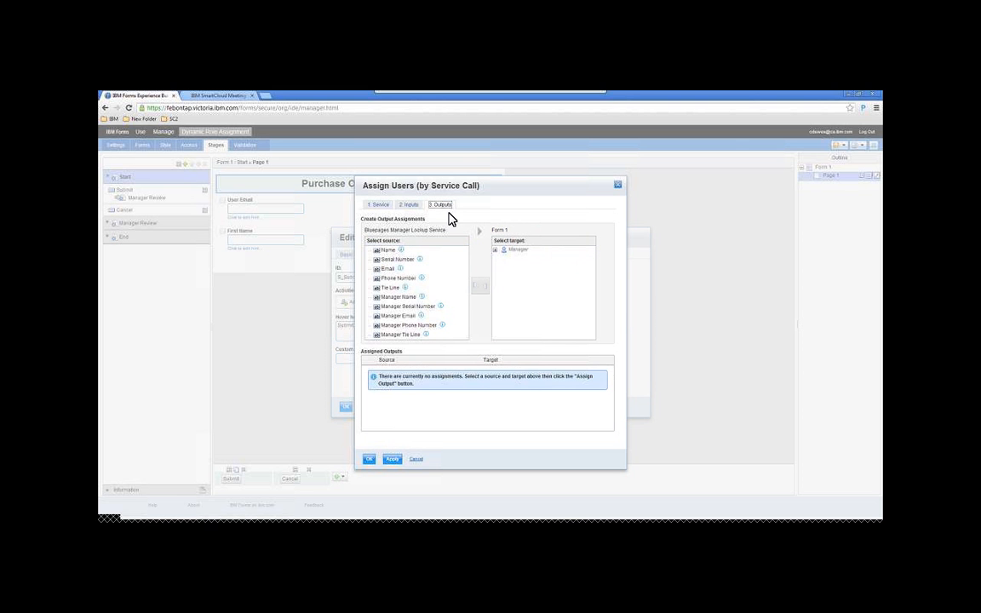
{"action": "left_click", "coordinate": [404, 317]}
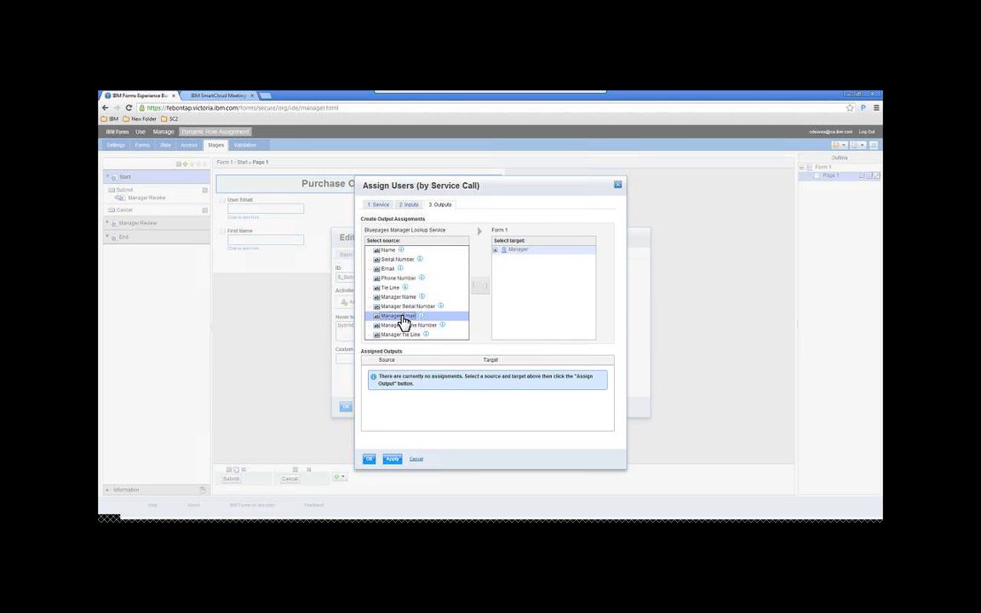
{"action": "left_click", "coordinate": [497, 250]}
{"action": "left_click", "coordinate": [521, 257]}
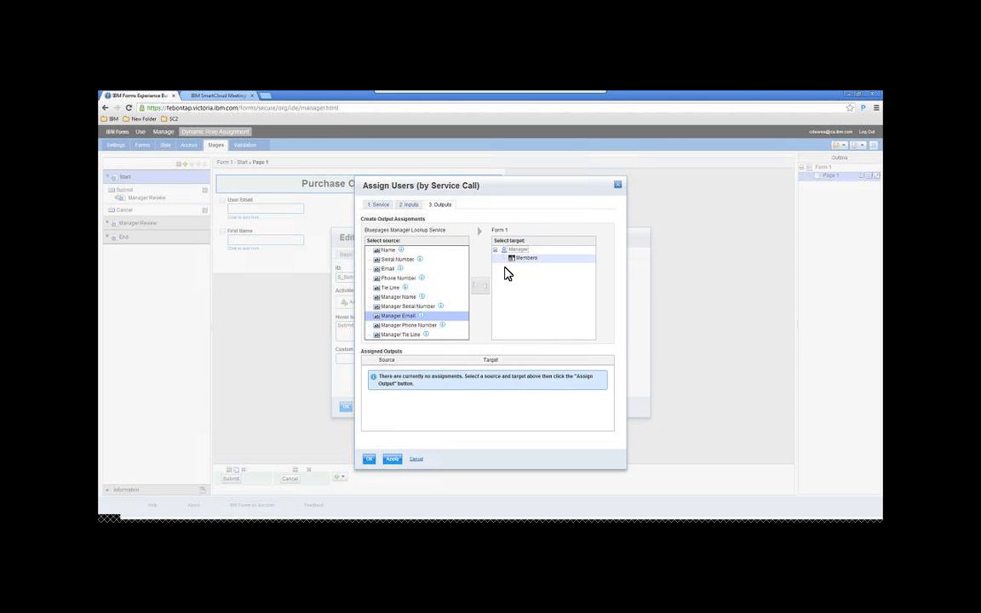
{"action": "left_click", "coordinate": [526, 259]}
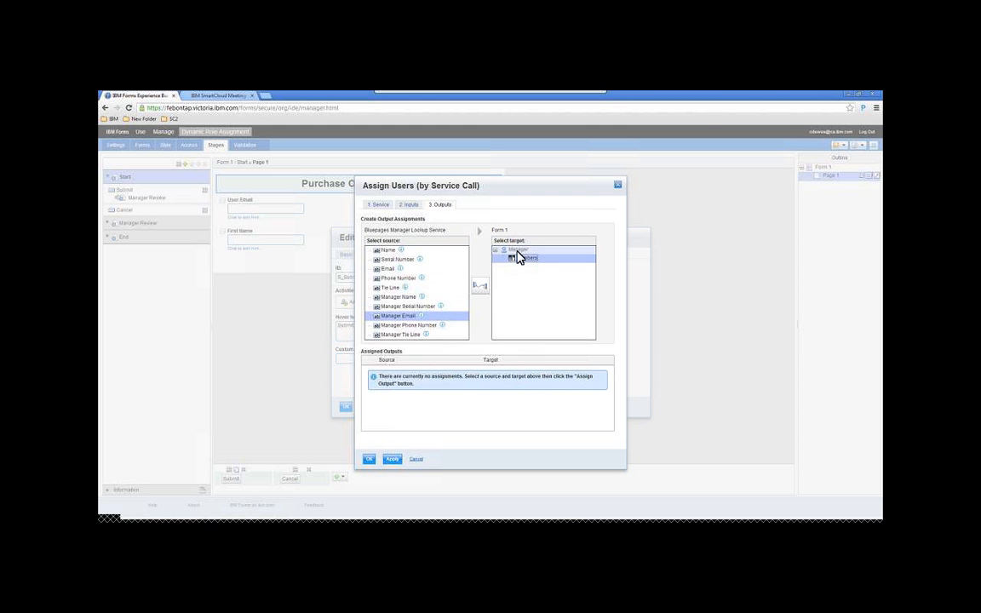
{"action": "left_click", "coordinate": [482, 290]}
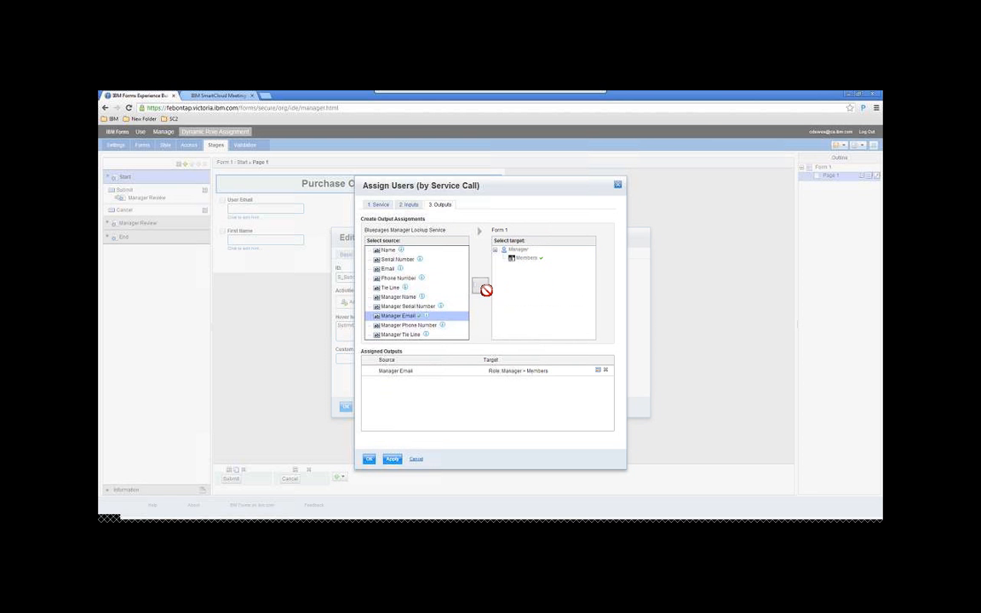
{"action": "left_click", "coordinate": [368, 459]}
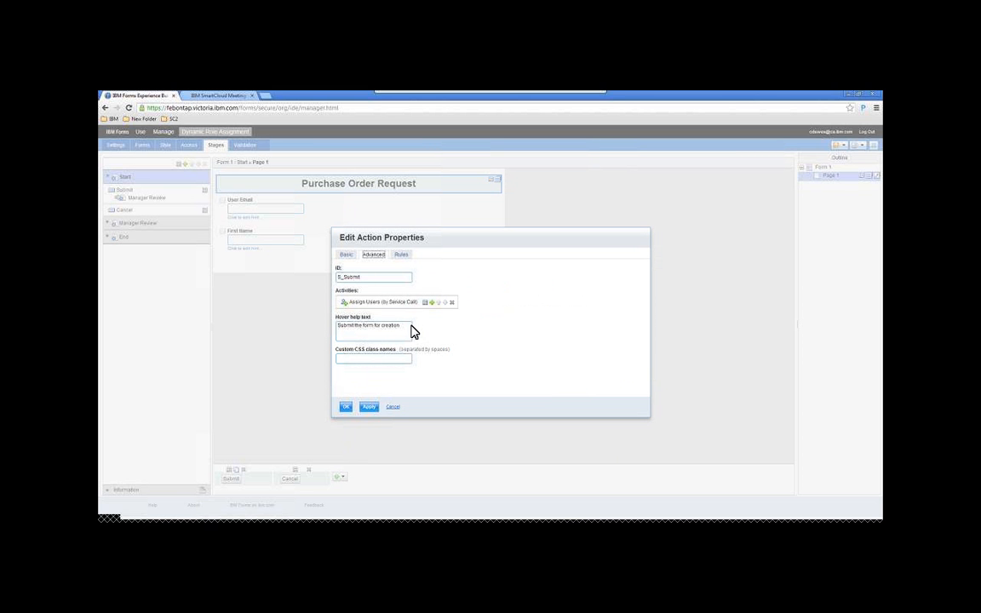
Step: Add a Send an Email activity to the Submit action, addressed to the Manager role with the subject "Action Required - PO Request"
{"action": "left_click", "coordinate": [432, 303]}
{"action": "left_click", "coordinate": [437, 310]}
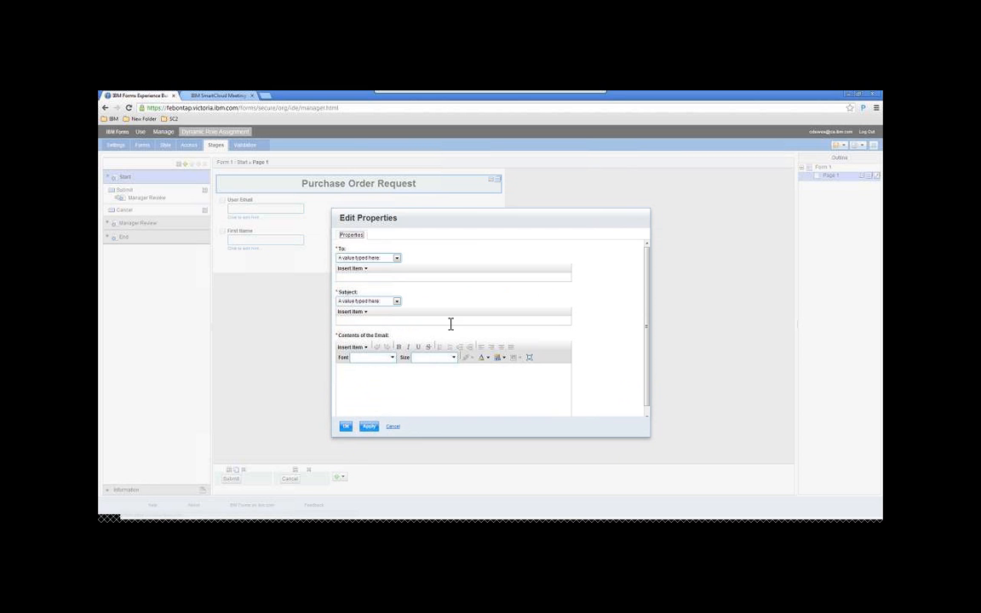
{"action": "left_click", "coordinate": [365, 268]}
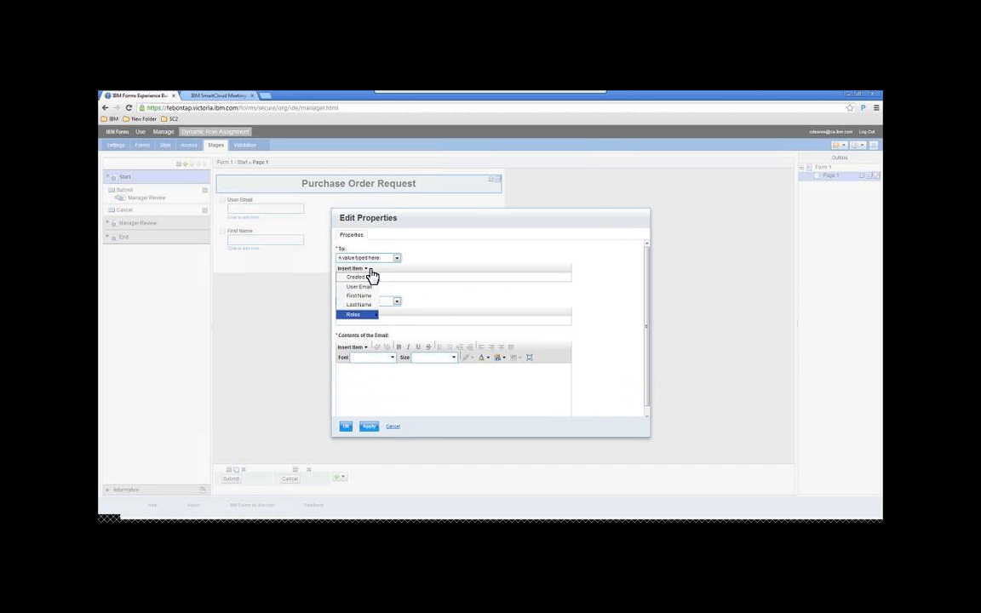
{"action": "mouse_move", "coordinate": [370, 318]}
{"action": "left_click", "coordinate": [402, 342]}
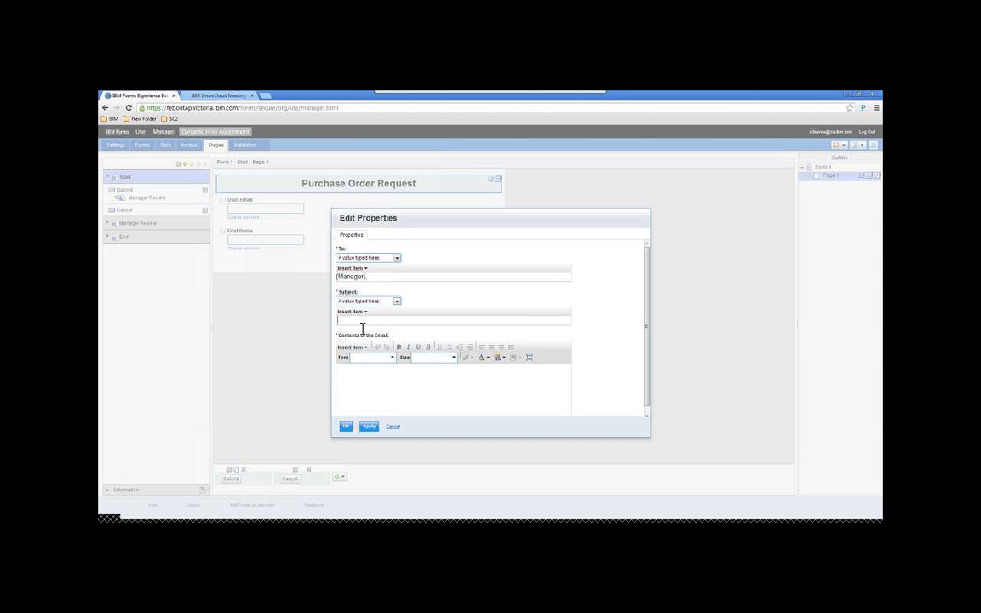
{"action": "type", "text": "Action Required - PO Request"}
Step: Write the email content "Please take action on this form" followed by the Link to this form item, and accept the email and action settings
{"action": "left_click", "coordinate": [376, 378]}
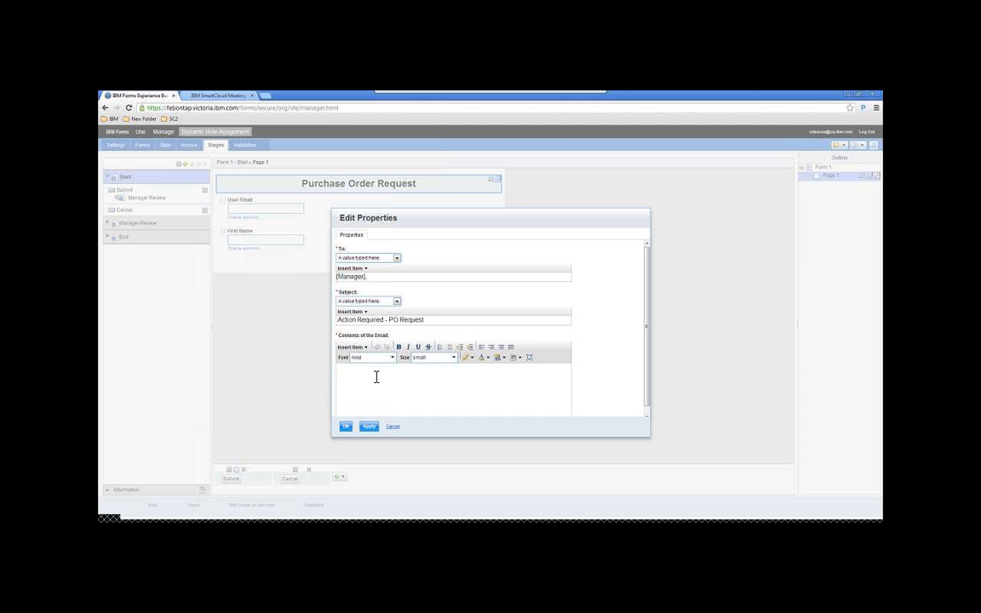
{"action": "type", "text": "Please take action on this form"}
{"action": "left_click", "coordinate": [366, 347]}
{"action": "key", "text": "Up"}
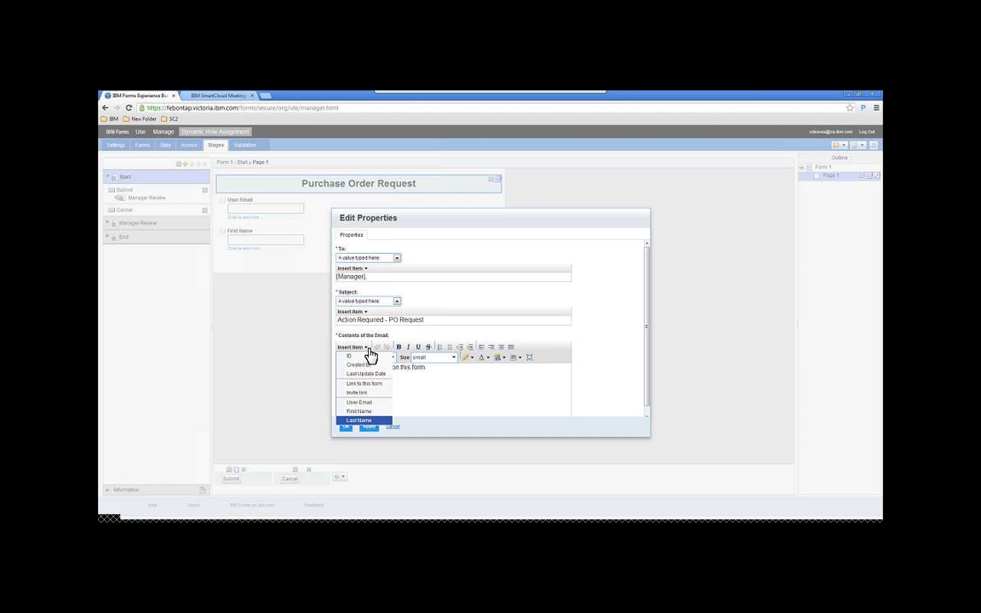
{"action": "key", "text": "Up"}
{"action": "key", "text": "Up"}
{"action": "key", "text": "Up"}
{"action": "key", "text": "Up"}
{"action": "key", "text": "Return"}
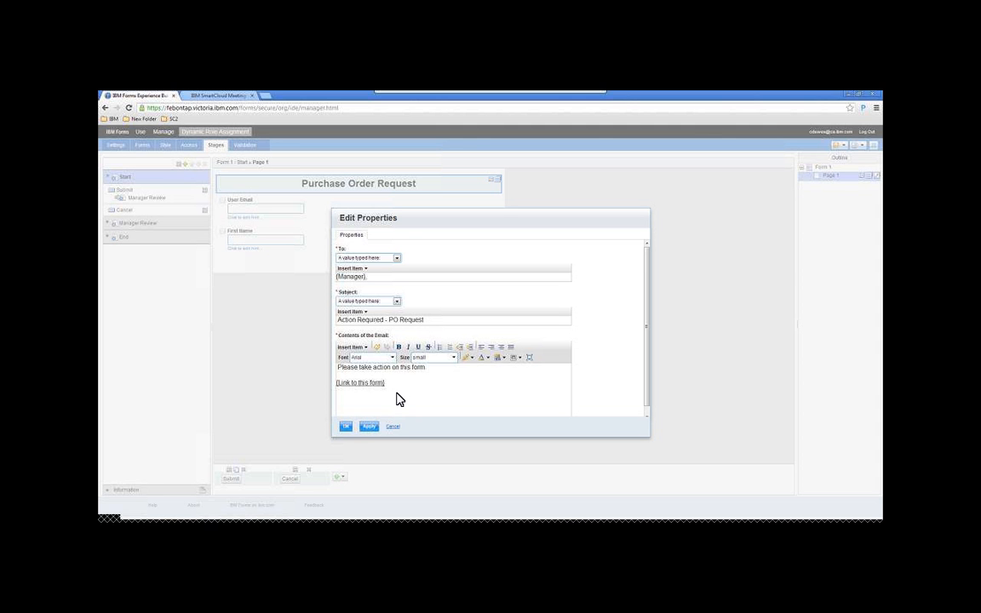
{"action": "left_click", "coordinate": [347, 426]}
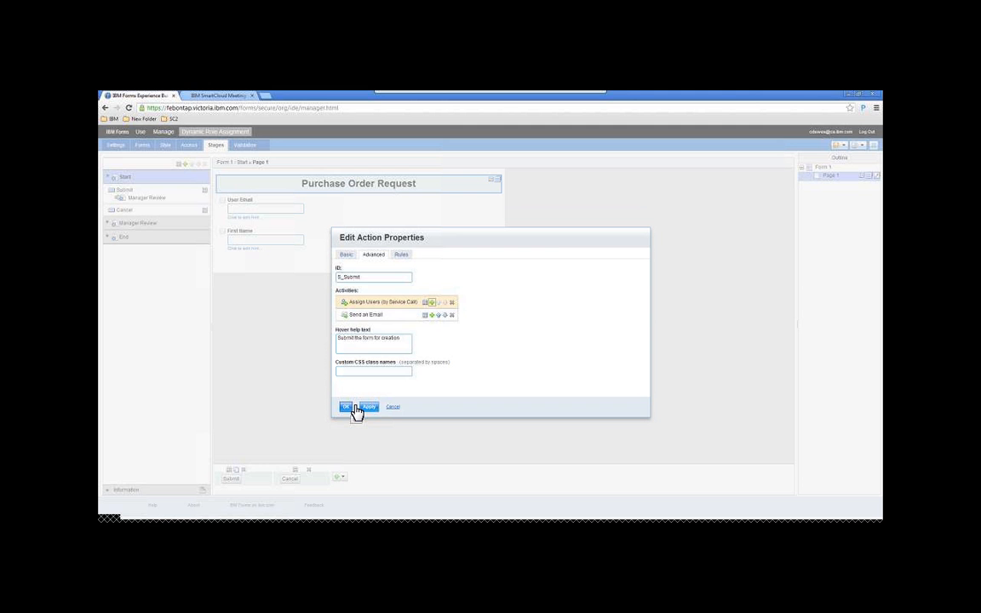
{"action": "left_click", "coordinate": [347, 407]}
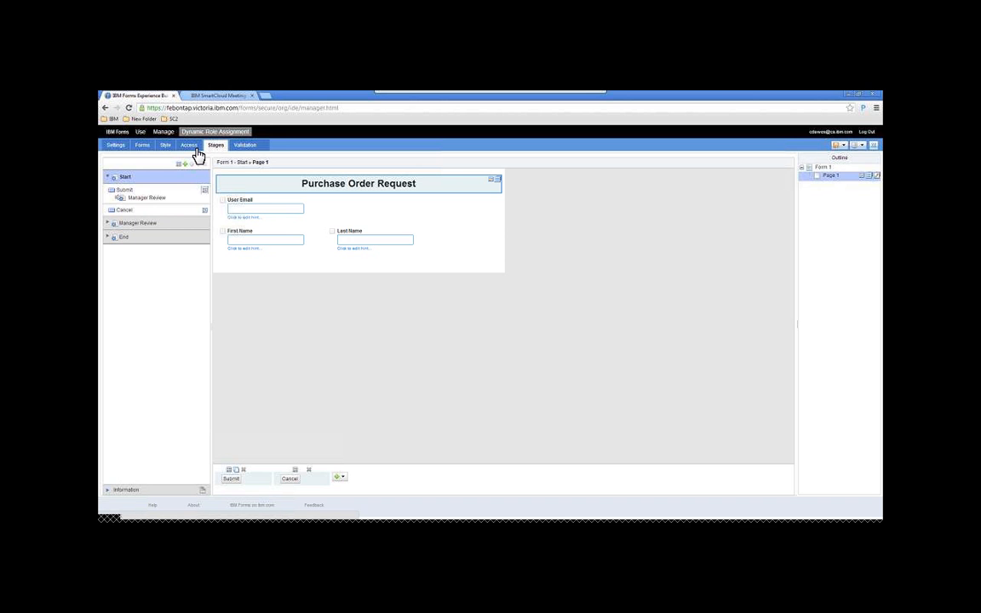
Step: Add an Email field below First Name on the form and title it FA Email
{"action": "left_click", "coordinate": [145, 146]}
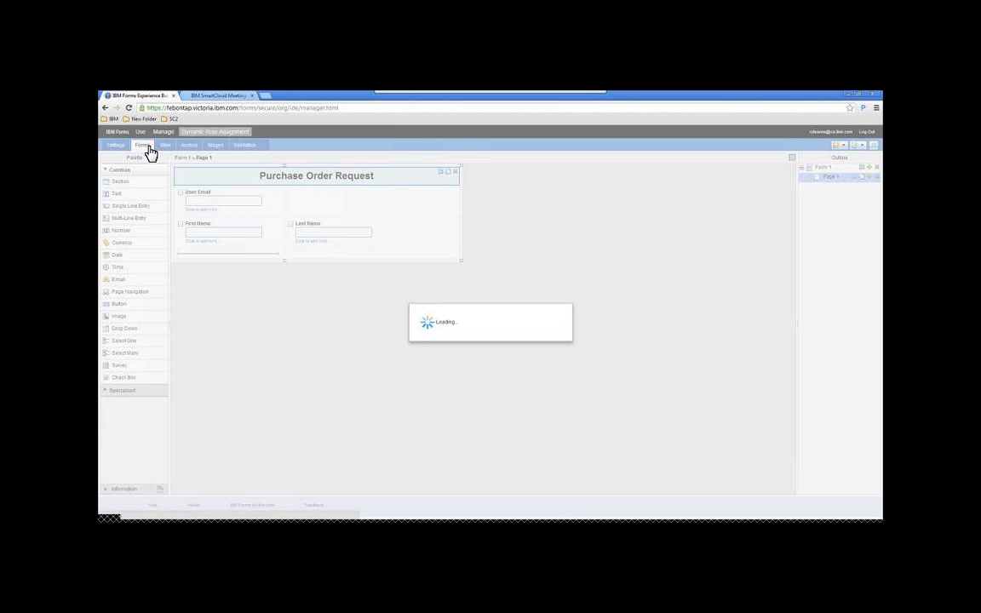
{"action": "left_click_drag", "start_coordinate": [117, 279], "coordinate": [214, 261]}
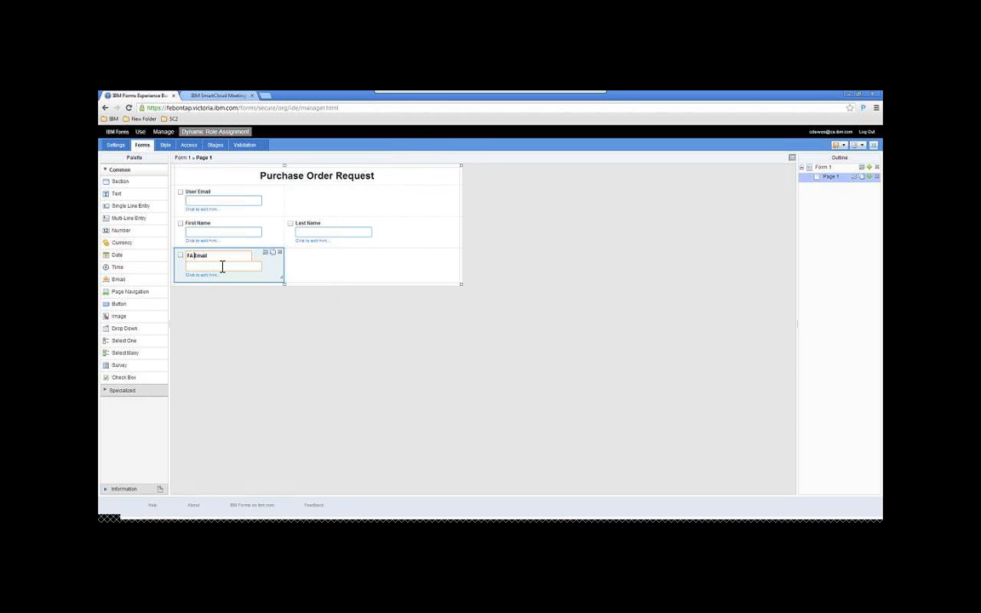
{"action": "key", "text": "BackSpace"}
{"action": "left_click", "coordinate": [322, 273]}
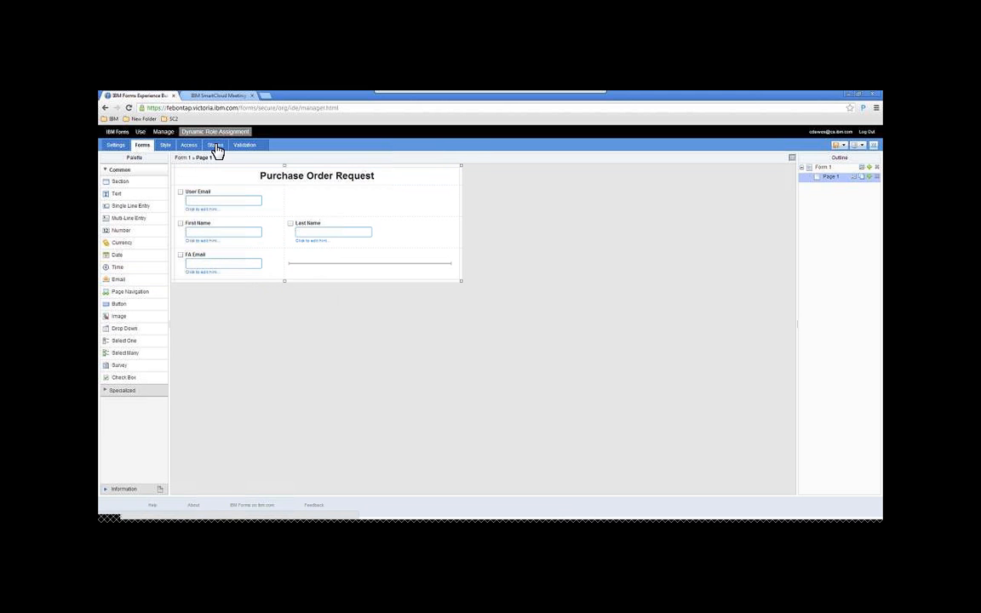
Step: Add a new role named FA to the application's access roles and make it open
{"action": "left_click", "coordinate": [189, 146]}
{"action": "left_click", "coordinate": [130, 164]}
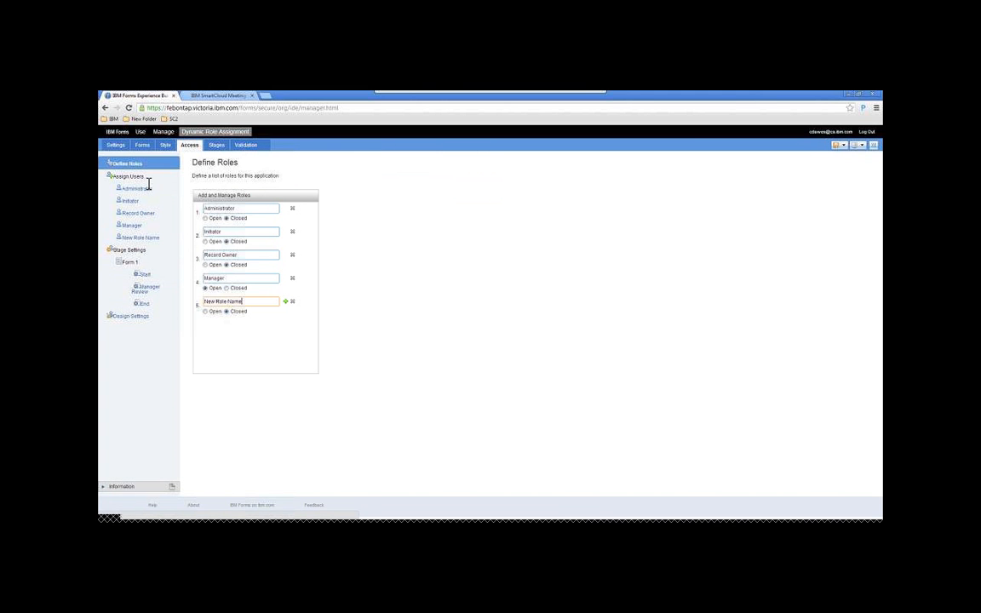
{"action": "triple_click", "coordinate": [235, 301]}
{"action": "type", "text": "FA A"}
{"action": "key", "text": "BackSpace"}
{"action": "key", "text": "BackSpace"}
{"action": "left_click", "coordinate": [217, 311]}
Step: Add a stage named FA Review and place it between Manager Review and End
{"action": "left_click", "coordinate": [217, 145]}
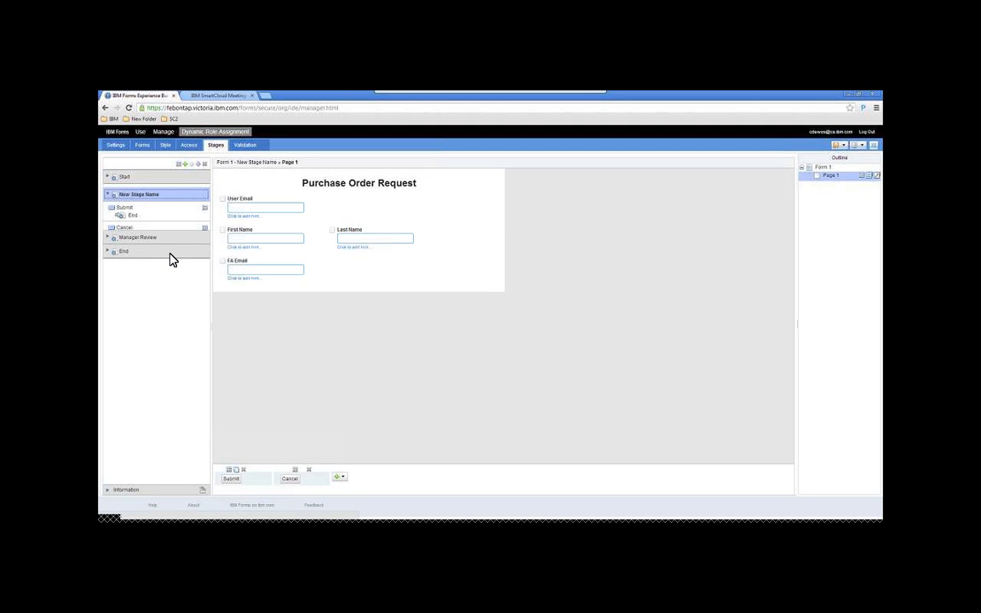
{"action": "left_click", "coordinate": [178, 163]}
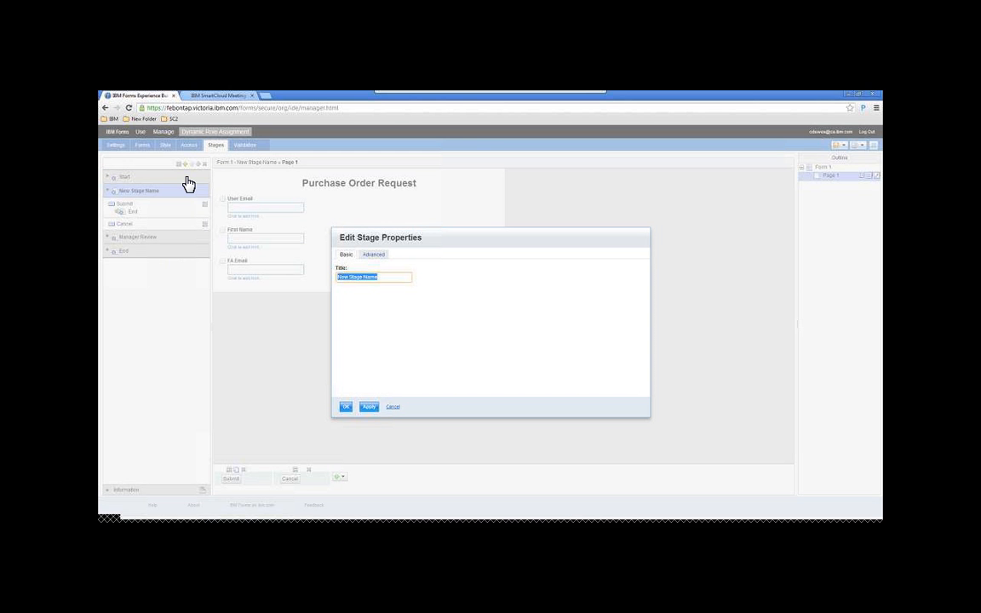
{"action": "type", "text": "FA REview"}
{"action": "key", "text": "BackSpace"}
{"action": "type", "text": "e"}
{"action": "left_click", "coordinate": [347, 407]}
{"action": "left_click", "coordinate": [198, 163]}
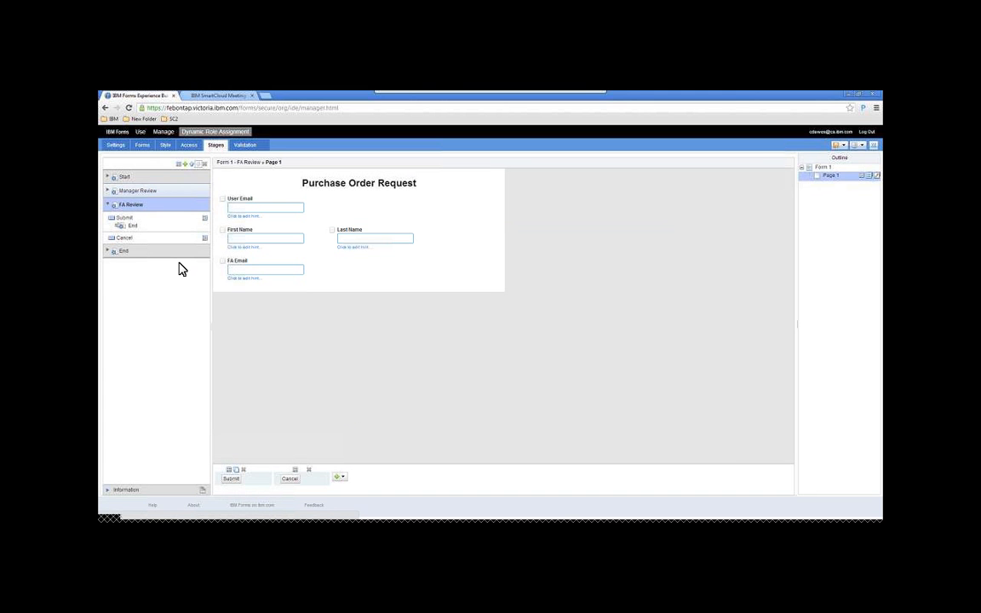
Step: Set the Manager Review stage's Approve action to lead to the FA Review stage
{"action": "left_click", "coordinate": [128, 191]}
{"action": "left_click", "coordinate": [137, 212]}
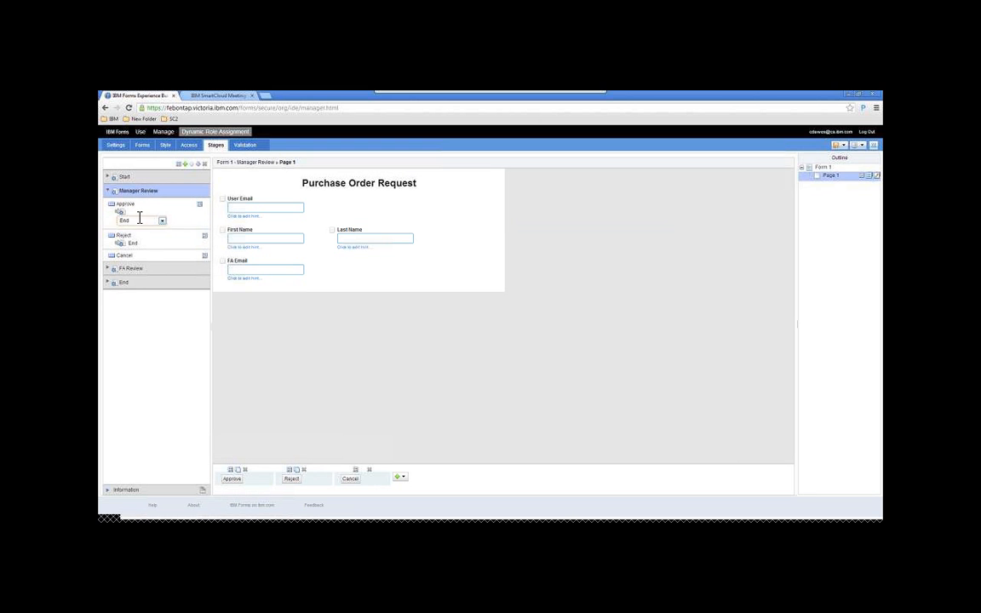
{"action": "left_click", "coordinate": [162, 221]}
{"action": "left_click", "coordinate": [149, 239]}
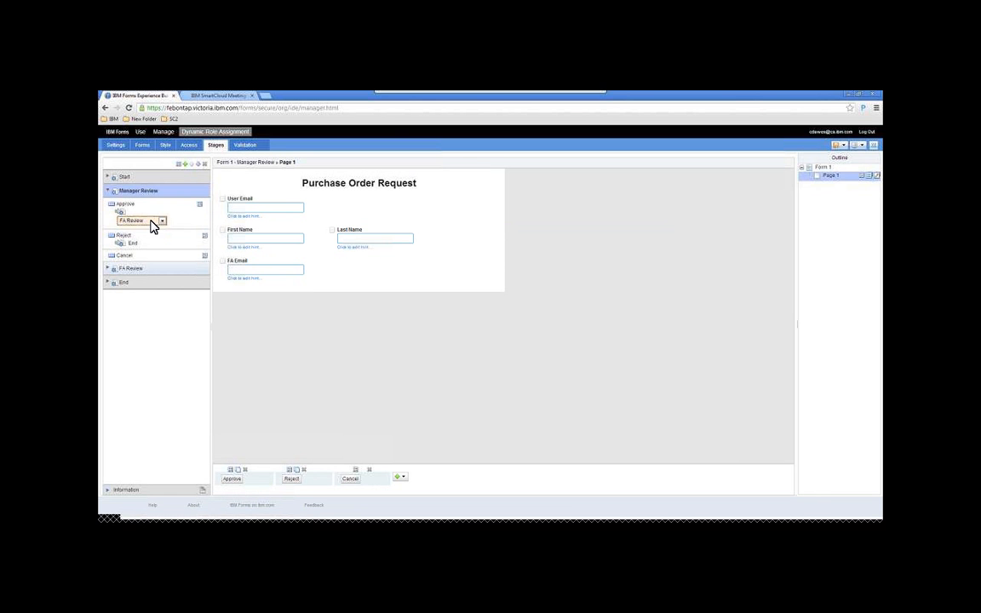
{"action": "left_click", "coordinate": [117, 268]}
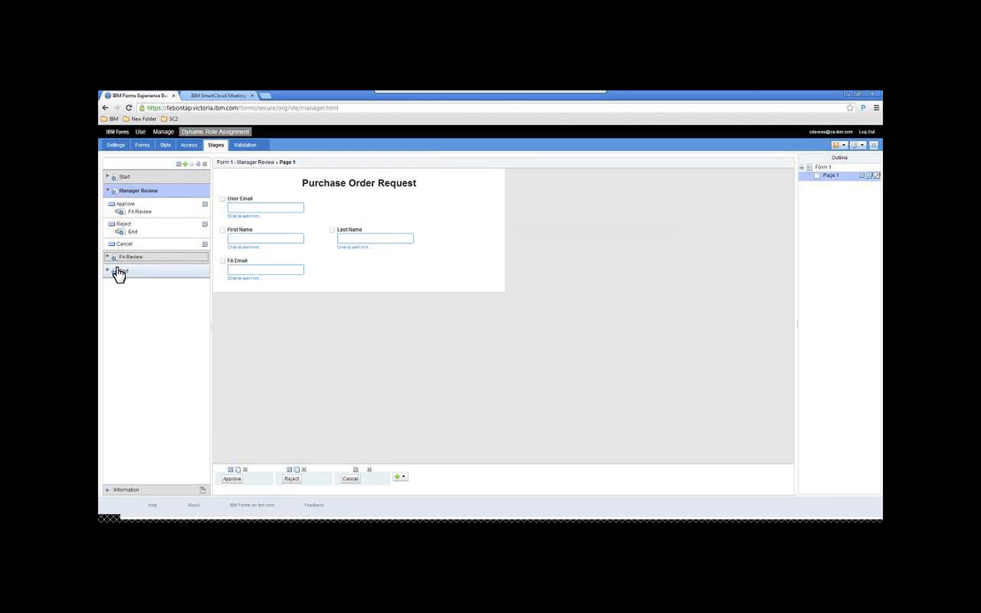
Step: Rename the Submit action of the FA Review stage to Approve
{"action": "left_click", "coordinate": [113, 258]}
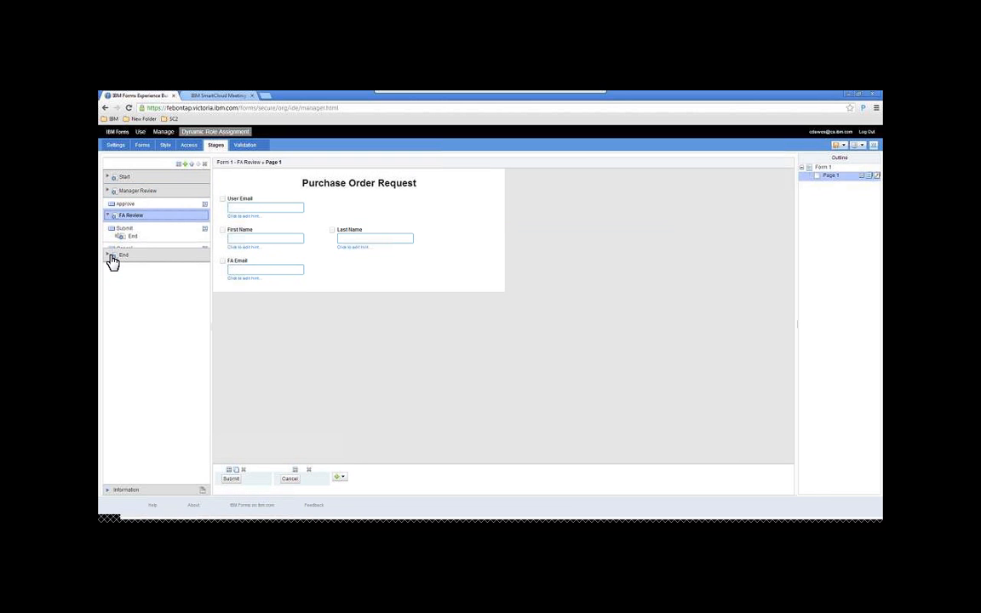
{"action": "double_click", "coordinate": [132, 227]}
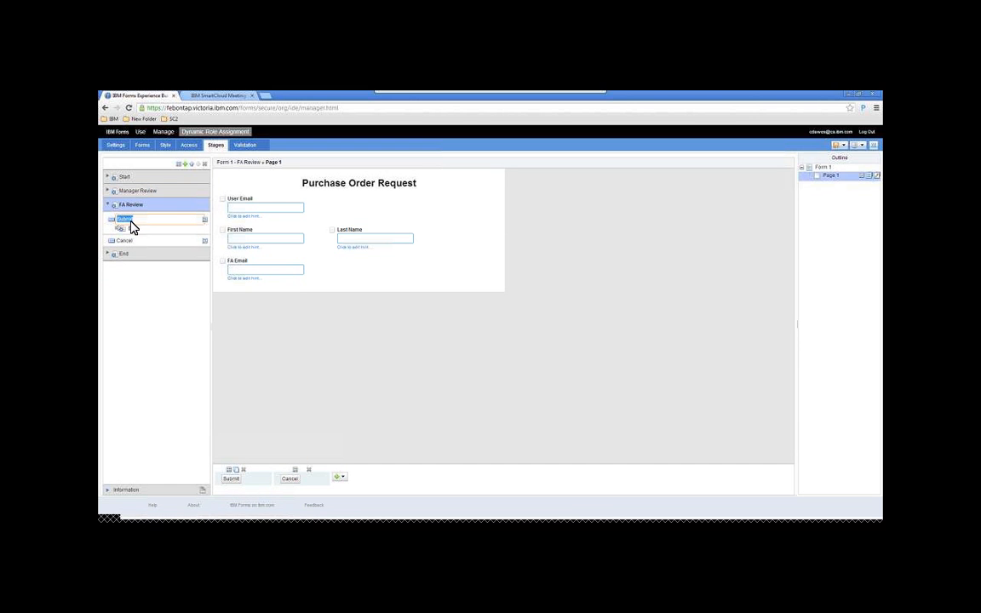
{"action": "type", "text": "App"}
{"action": "type", "text": "roval"}
{"action": "key", "text": "BackSpace"}
{"action": "key", "text": "BackSpace"}
{"action": "type", "text": "e"}
{"action": "key", "text": "Return"}
Step: Add another submit button to the FA Review stage and name it Reject
{"action": "left_click", "coordinate": [341, 477]}
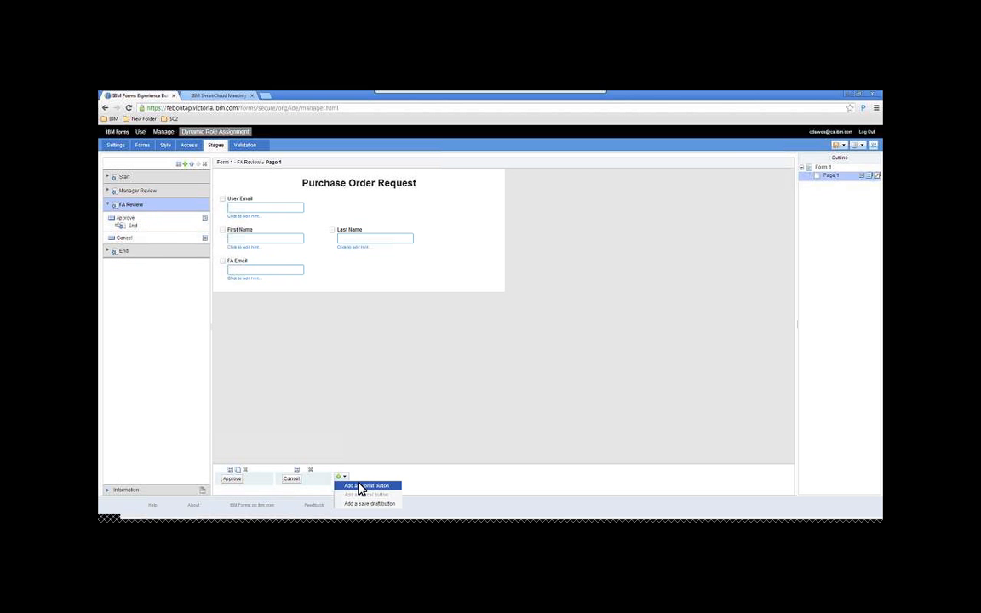
{"action": "left_click", "coordinate": [359, 487]}
{"action": "double_click", "coordinate": [132, 239]}
{"action": "type", "text": "Re"}
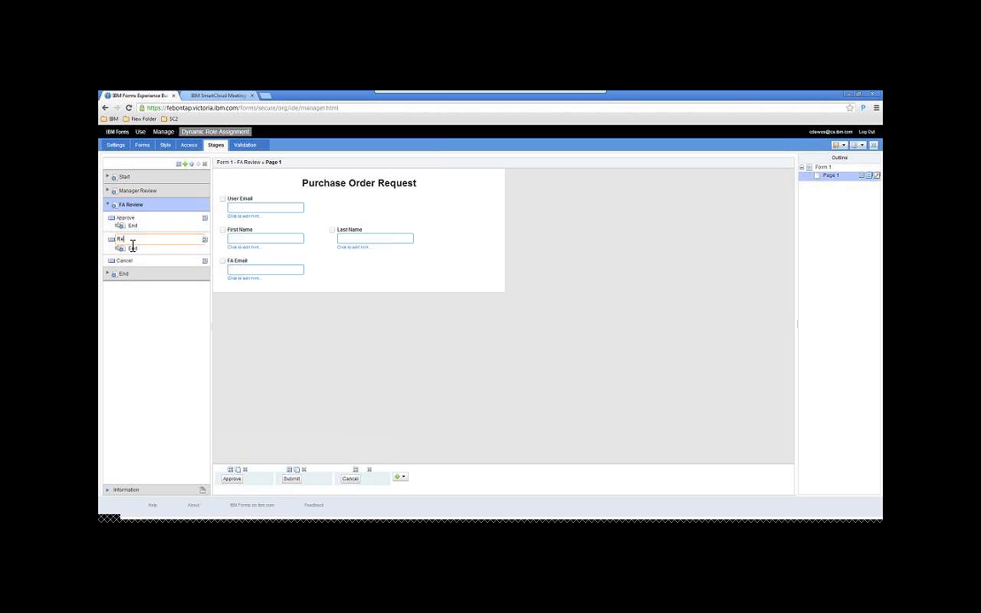
{"action": "type", "text": "ject"}
{"action": "key", "text": "Return"}
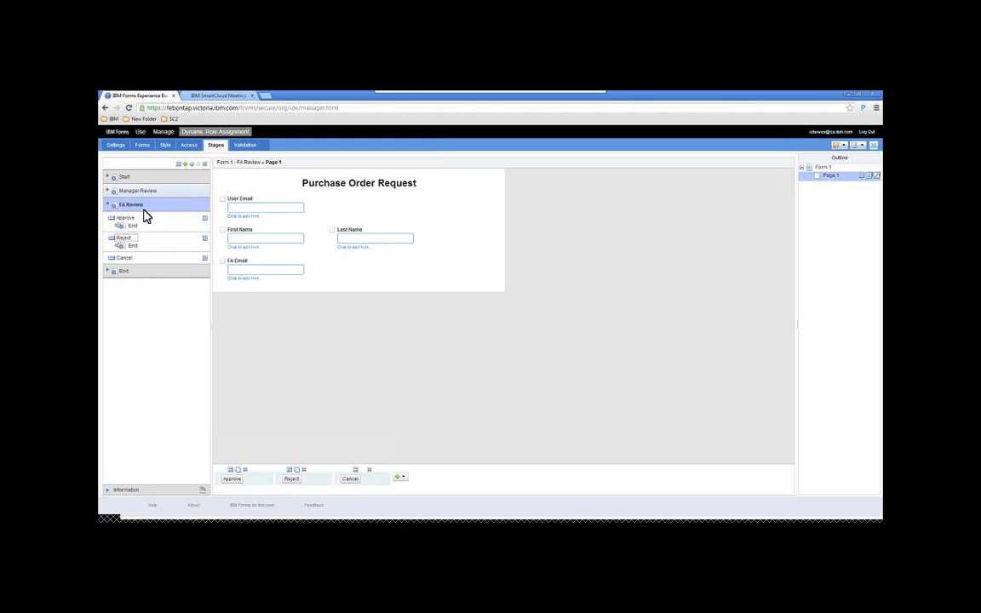
Step: Return to the Manager Review stage and save the application
{"action": "left_click", "coordinate": [113, 191]}
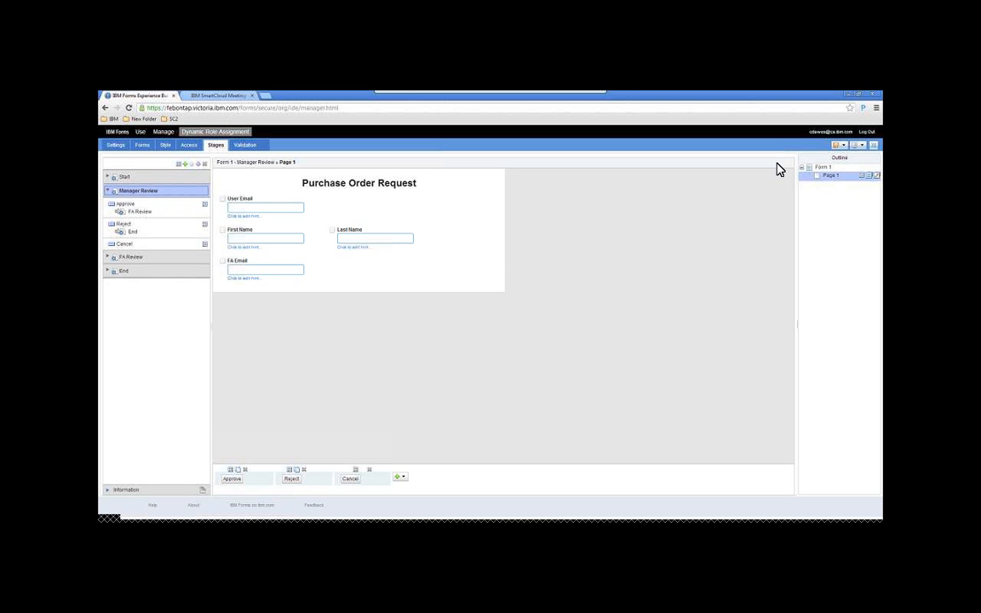
{"action": "left_click", "coordinate": [840, 146]}
Step: Add a Single Line Entry titled UID beside the FA Email field on the form and open its properties
{"action": "left_click", "coordinate": [141, 145]}
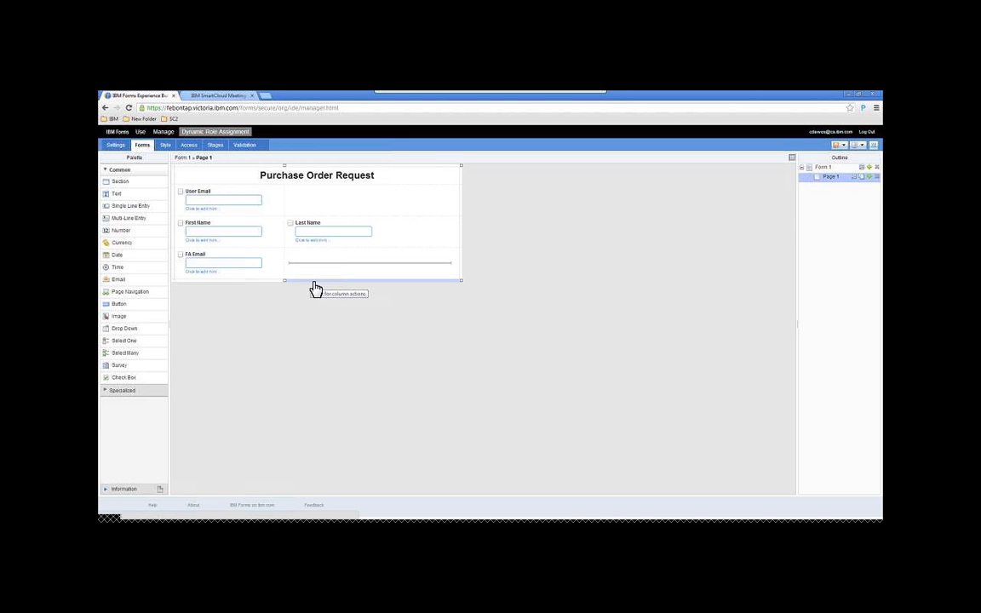
{"action": "left_click_drag", "start_coordinate": [131, 205], "coordinate": [232, 257]}
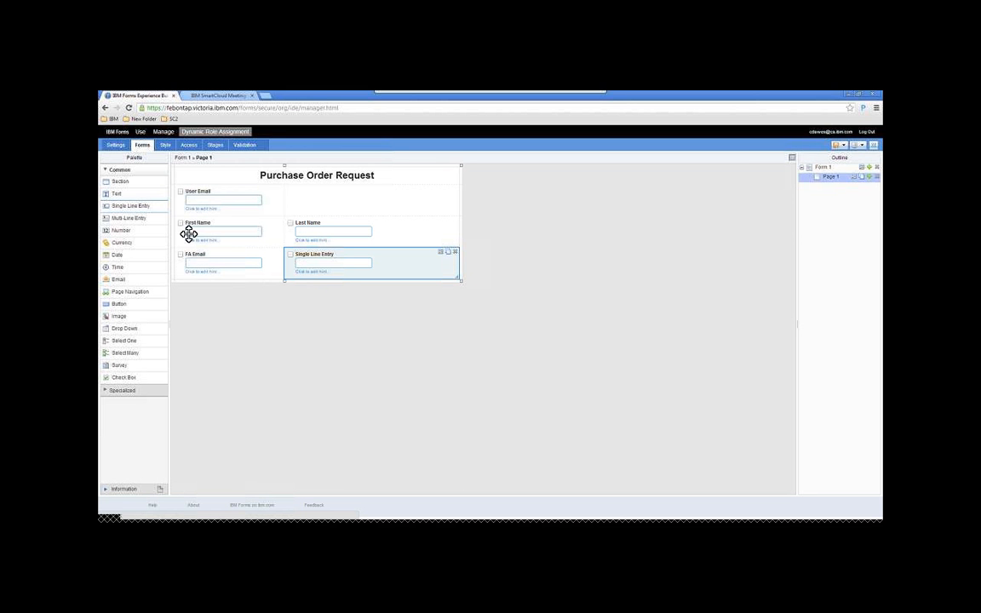
{"action": "left_click", "coordinate": [328, 256]}
{"action": "type", "text": "U"}
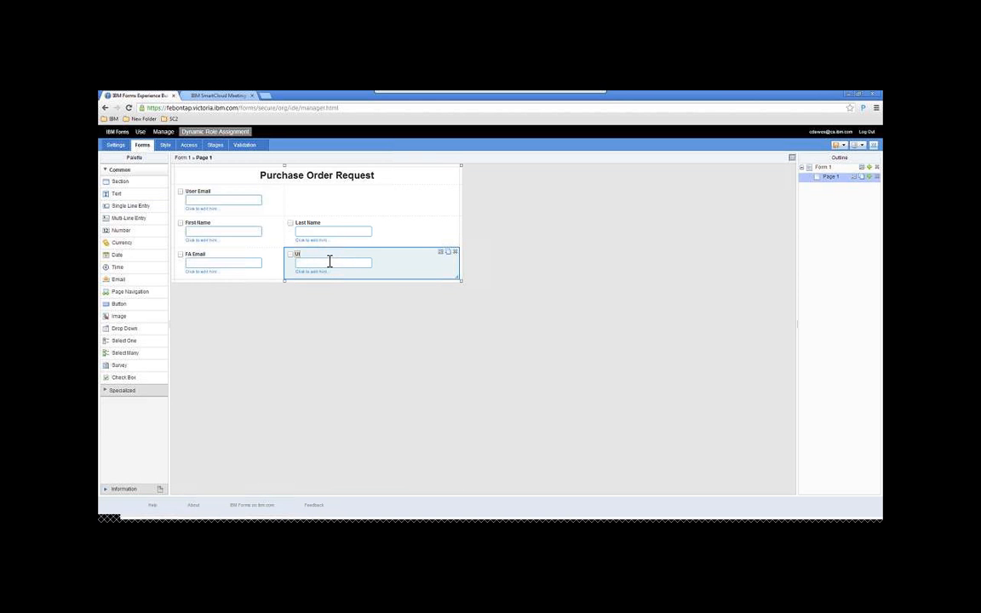
{"action": "left_click", "coordinate": [308, 256]}
{"action": "type", "text": "ID"}
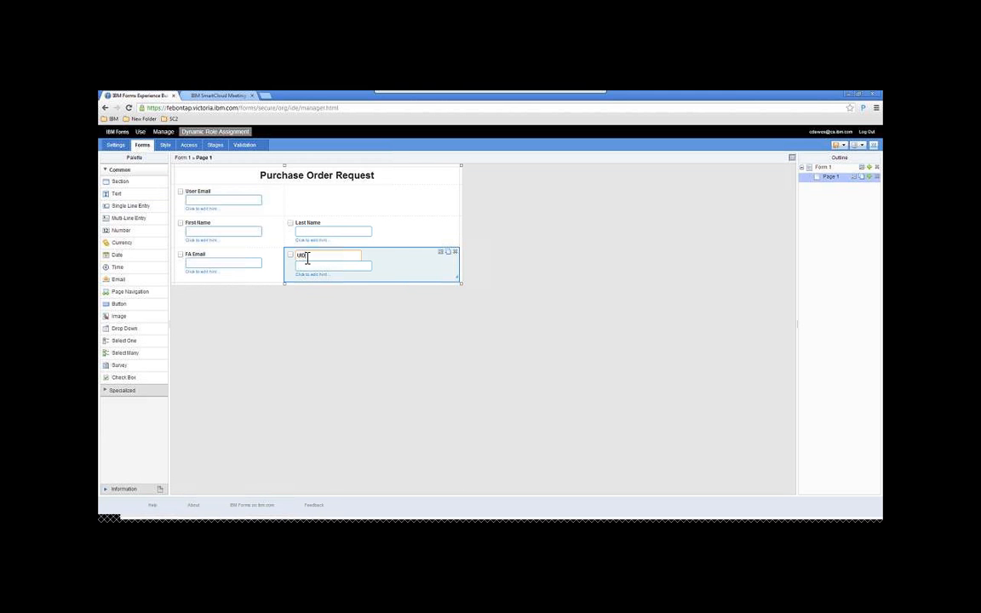
{"action": "left_click", "coordinate": [392, 251]}
{"action": "left_click", "coordinate": [441, 252]}
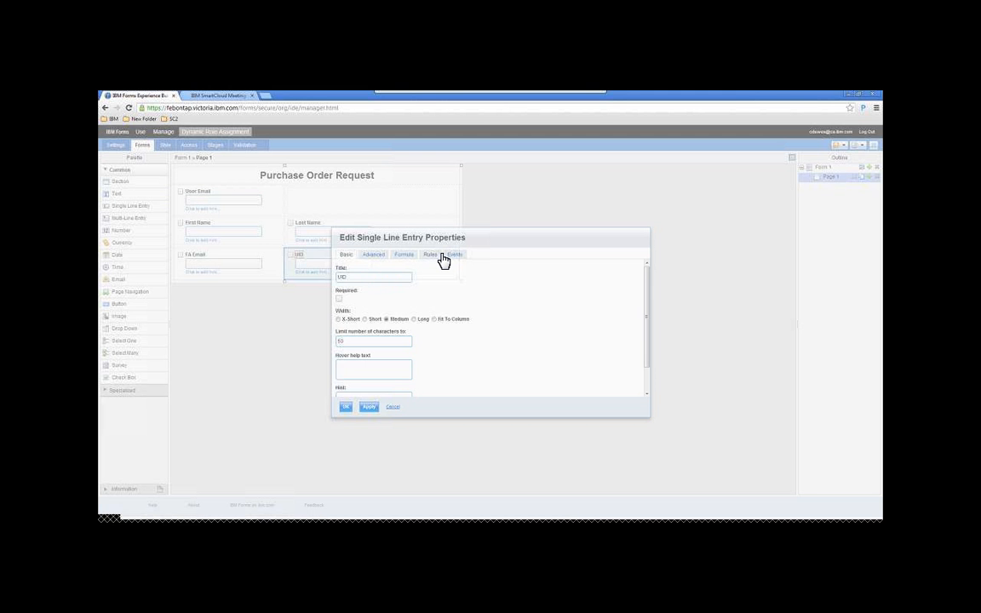
Step: Give the UID field's onShow event the custom action BOA.setValue(BO.getDataId()); and accept the field properties
{"action": "left_click", "coordinate": [443, 255]}
{"action": "left_click", "coordinate": [359, 350]}
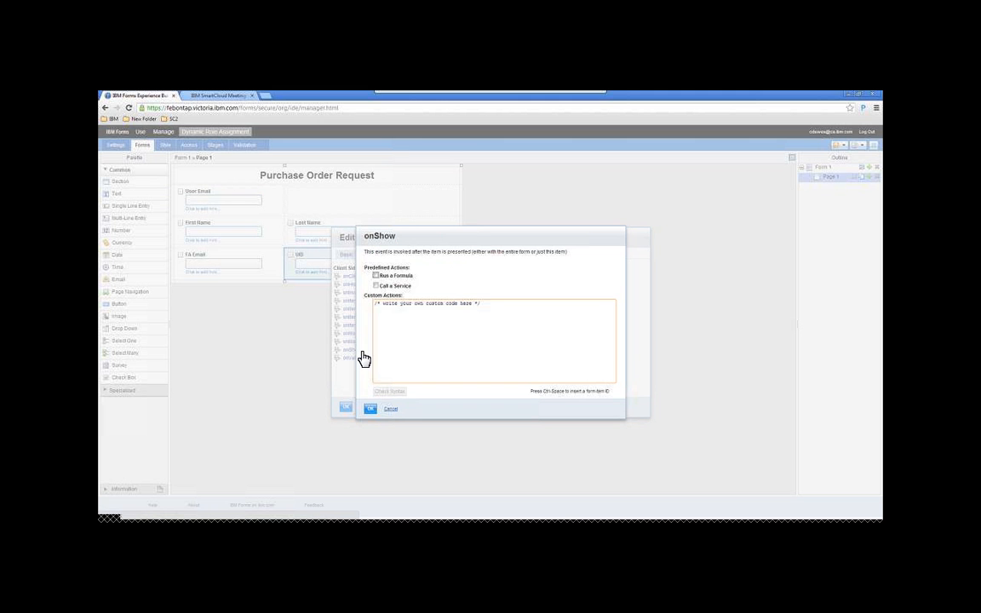
{"action": "left_click", "coordinate": [398, 357]}
{"action": "type", "text": "B"}
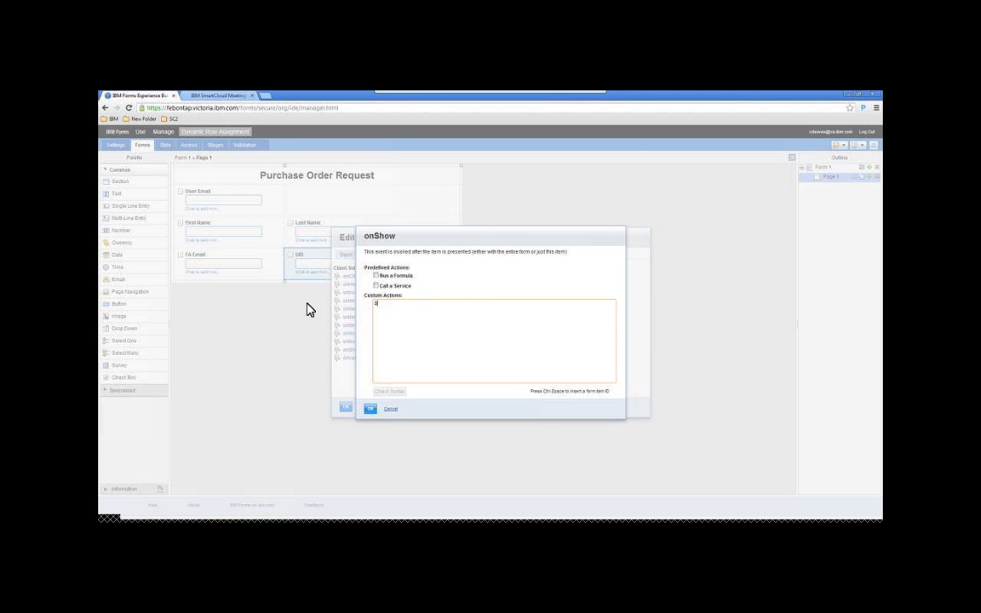
{"action": "type", "text": "O.F"}
{"action": "type", "text": "setValue"}
{"action": "type", "text": "();"}
{"action": "type", "text": "BO."}
{"action": "type", "text": "getData"}
{"action": "type", "text": "Id());"}
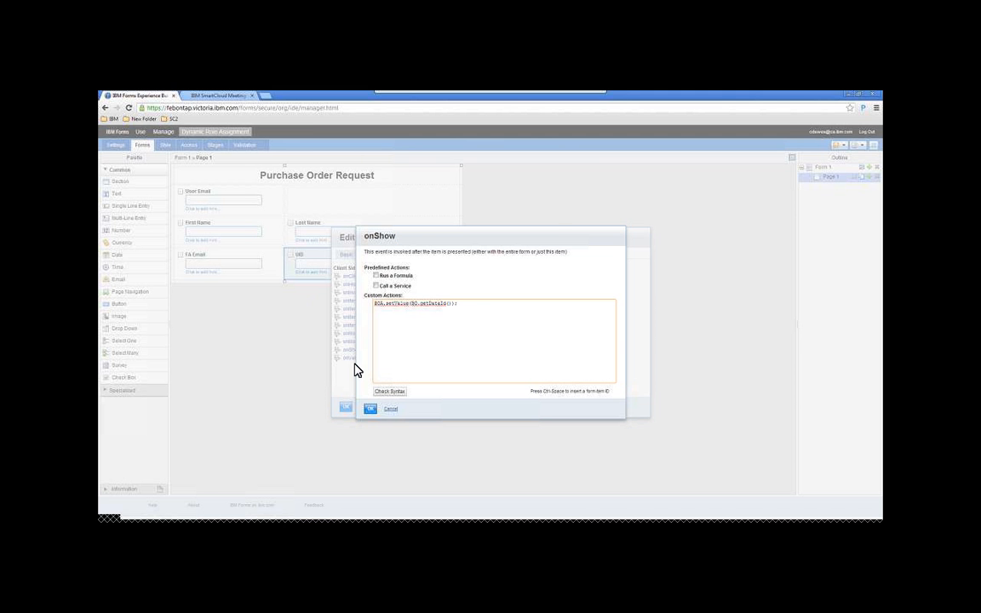
{"action": "left_click", "coordinate": [369, 409]}
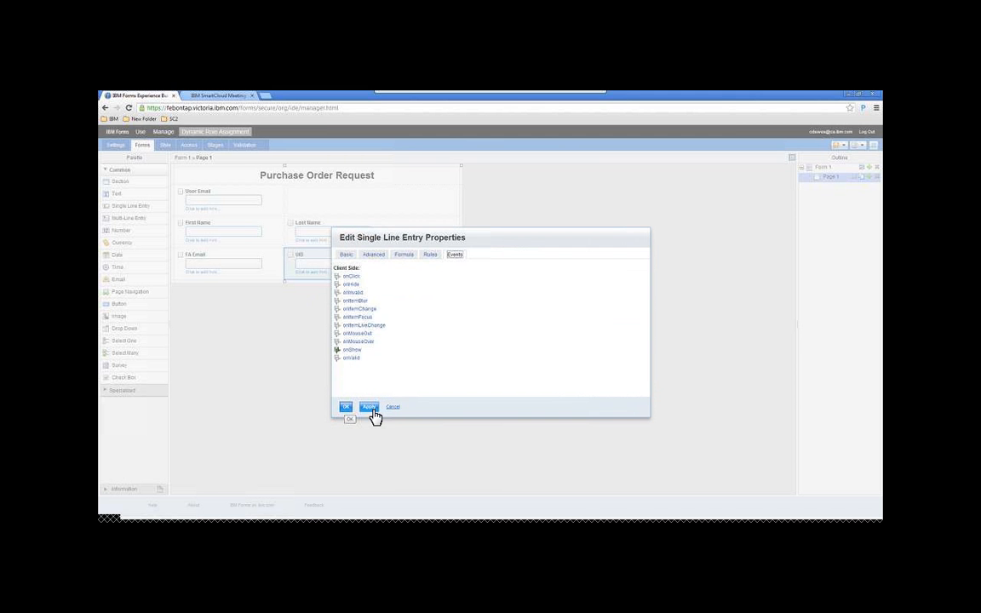
{"action": "left_click", "coordinate": [348, 407]}
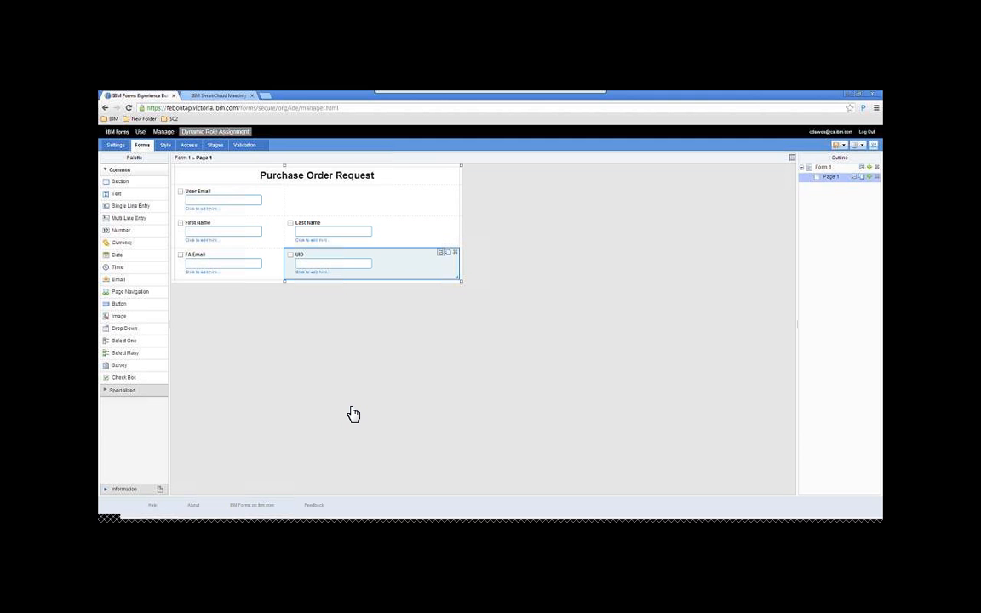
{"action": "left_click", "coordinate": [859, 146]}
{"action": "key", "text": "ctrl+Tab"}
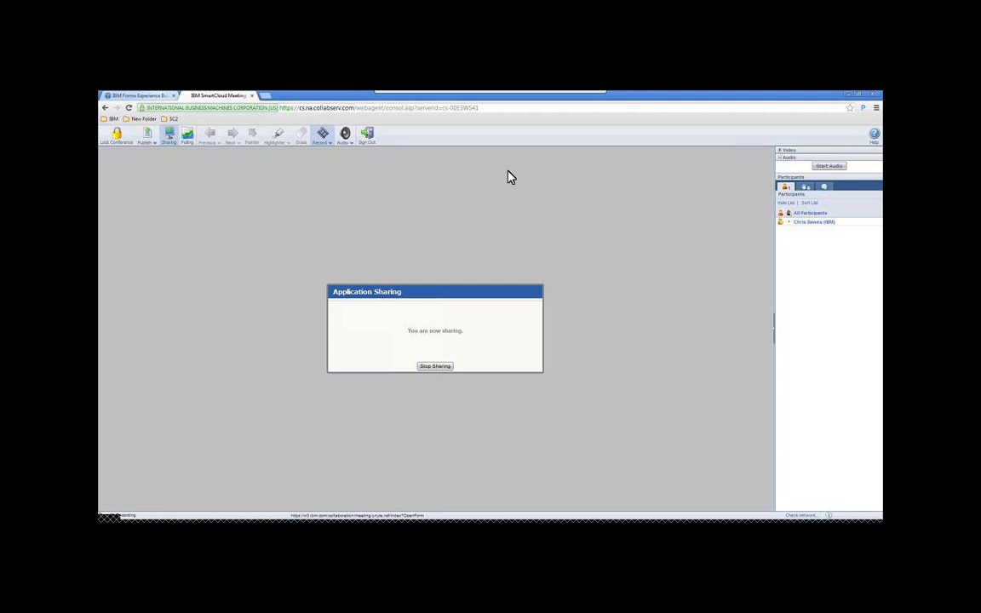
{"action": "left_click", "coordinate": [155, 96]}
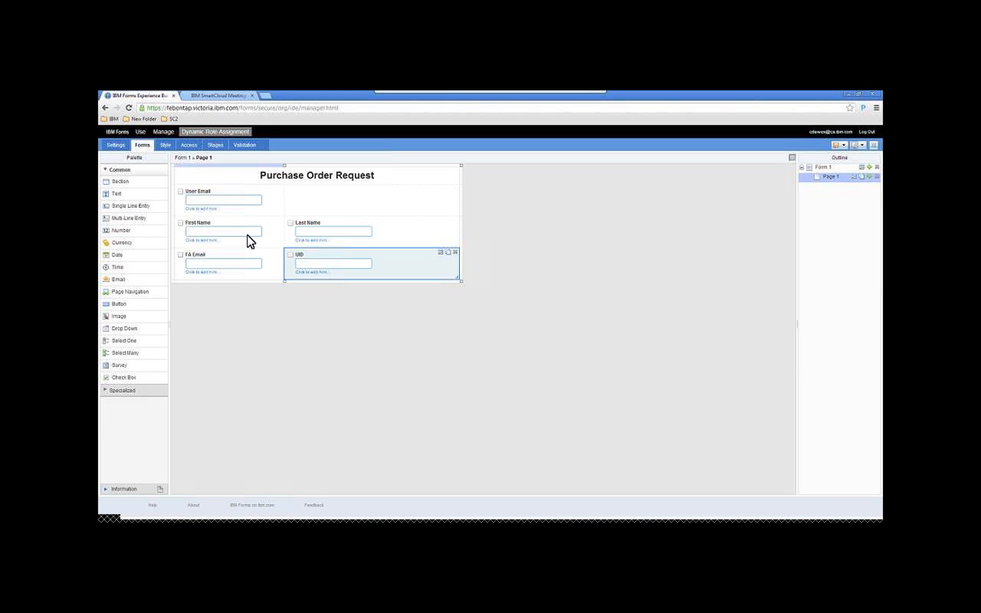
Step: Add an Assign Users (by Service Call) activity to the Approve action of the Manager Review stage
{"action": "left_click", "coordinate": [216, 146]}
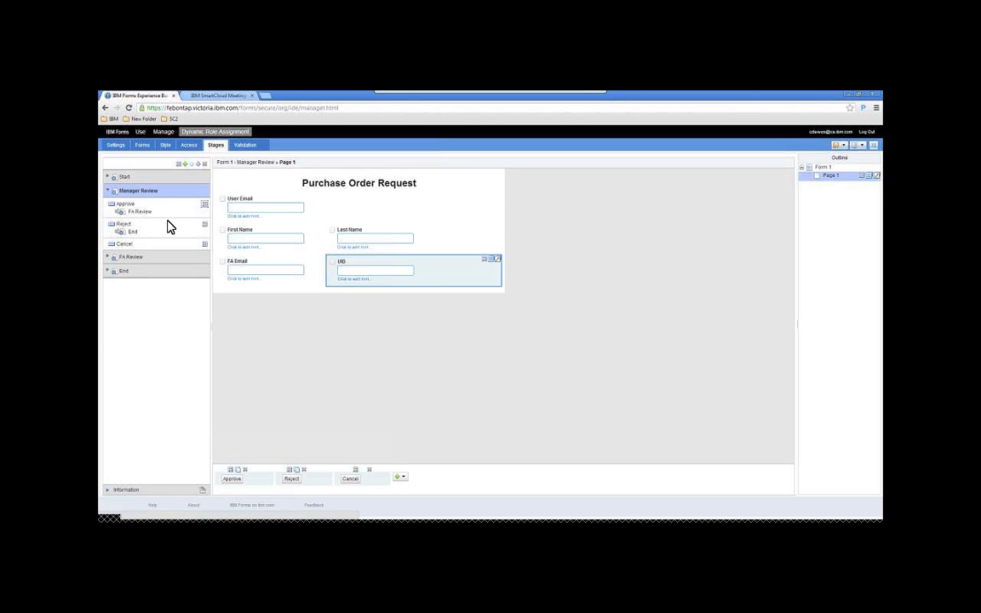
{"action": "left_click", "coordinate": [204, 205]}
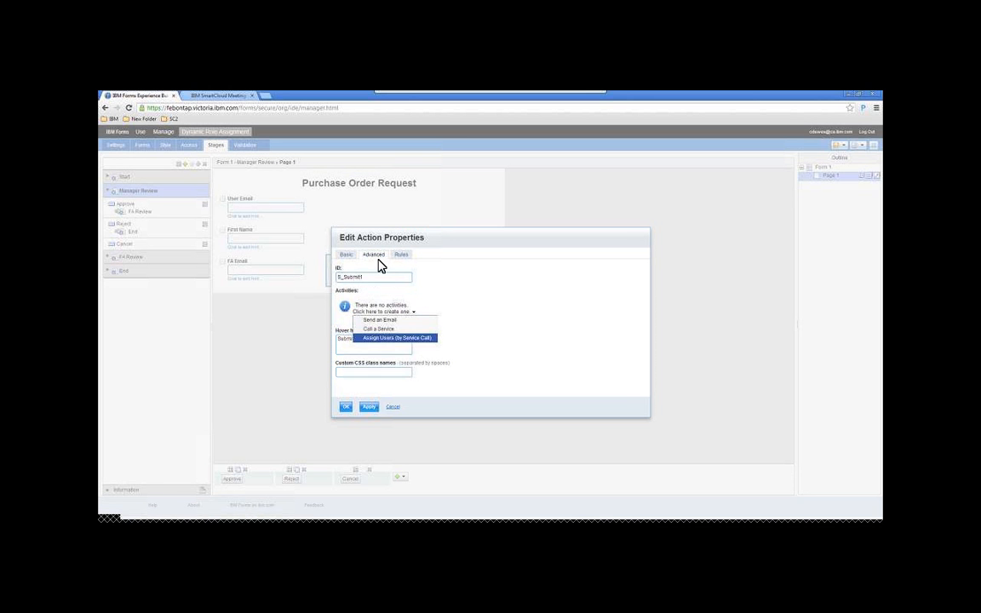
{"action": "left_click", "coordinate": [399, 337]}
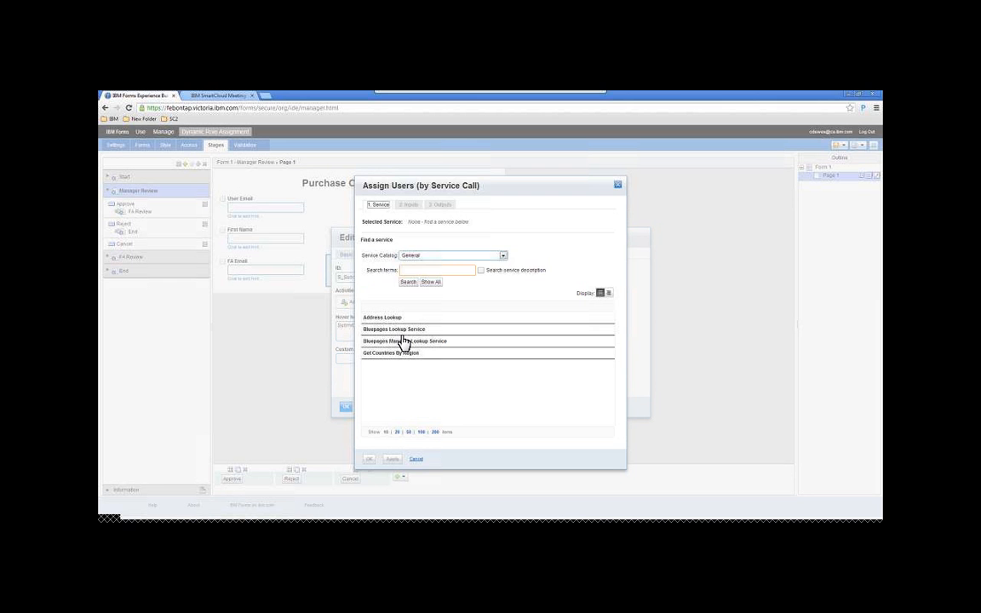
Step: Search the IBM Forms Experience Builder Applications catalog for Dynamic Role Assignment and select its Form 1 / Retrieve service
{"action": "left_click", "coordinate": [440, 255]}
{"action": "left_click", "coordinate": [440, 270]}
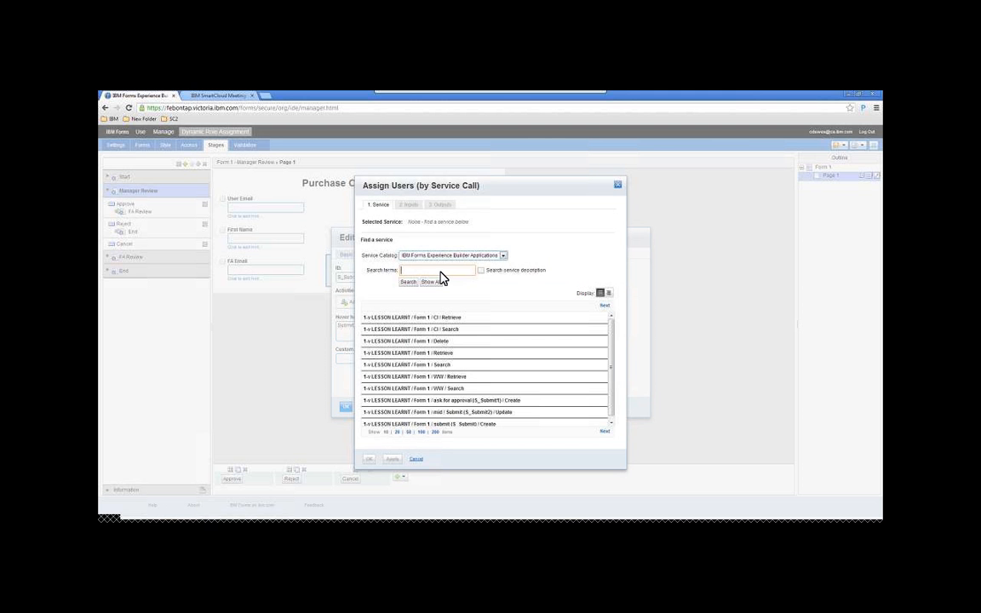
{"action": "type", "text": "Dynamic Role Assignment"}
{"action": "key", "text": "Tab"}
{"action": "left_click", "coordinate": [408, 282]}
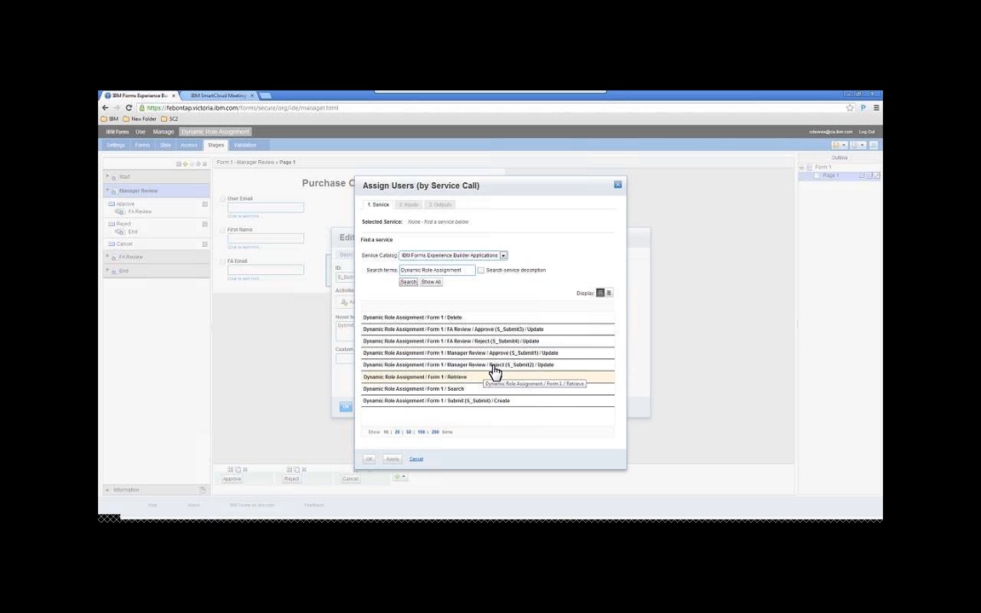
{"action": "left_click", "coordinate": [471, 378]}
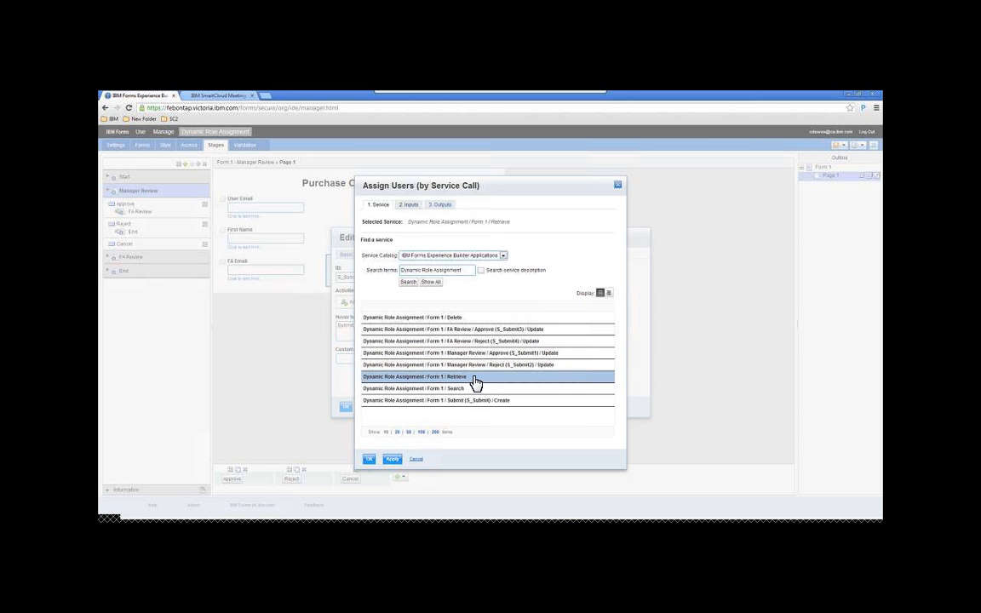
Step: Assign the form's UID field as the service input for Retrieve by Unique Identifier
{"action": "left_click", "coordinate": [408, 205]}
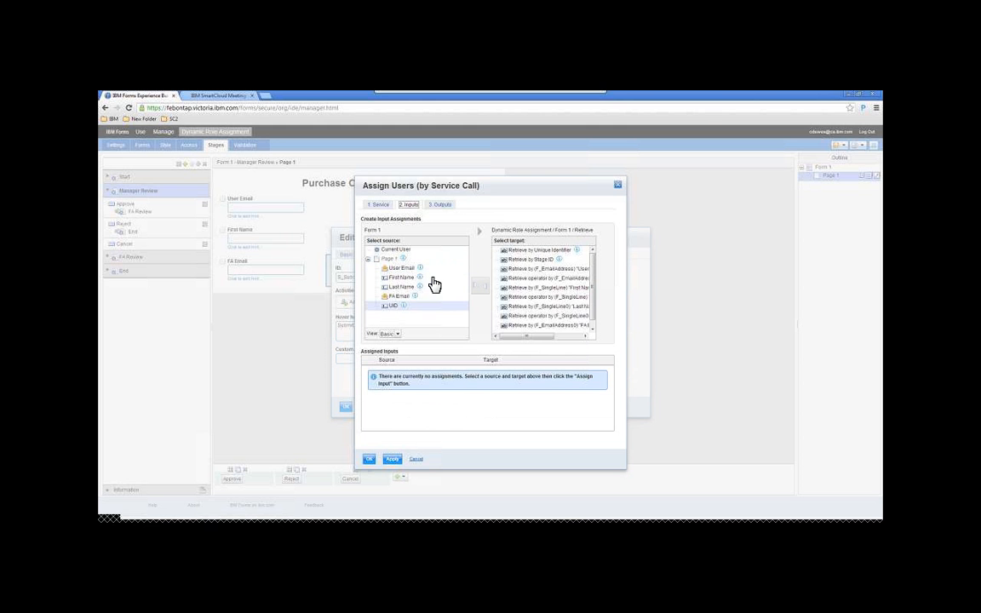
{"action": "left_click", "coordinate": [395, 308]}
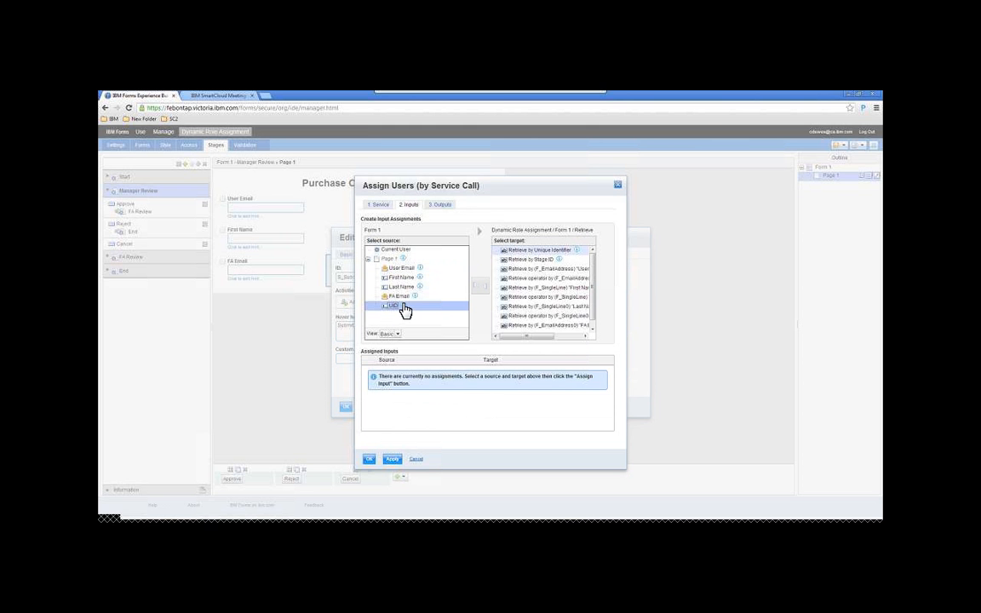
{"action": "left_click", "coordinate": [529, 252]}
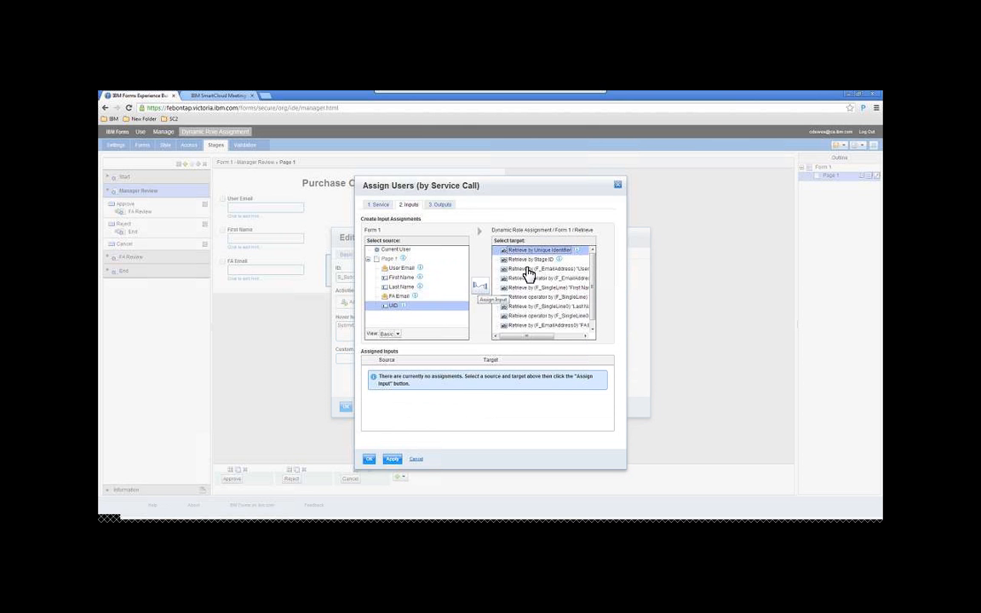
{"action": "left_click", "coordinate": [482, 289]}
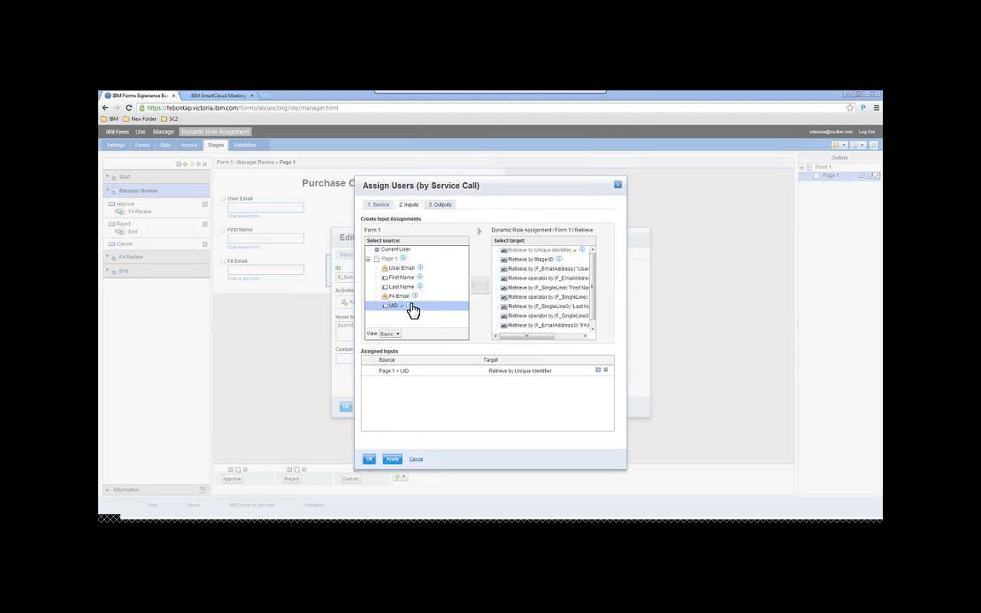
Step: Assign the service's FA Email result to the Members of the FA role and accept the Approve action's properties
{"action": "left_click", "coordinate": [442, 205]}
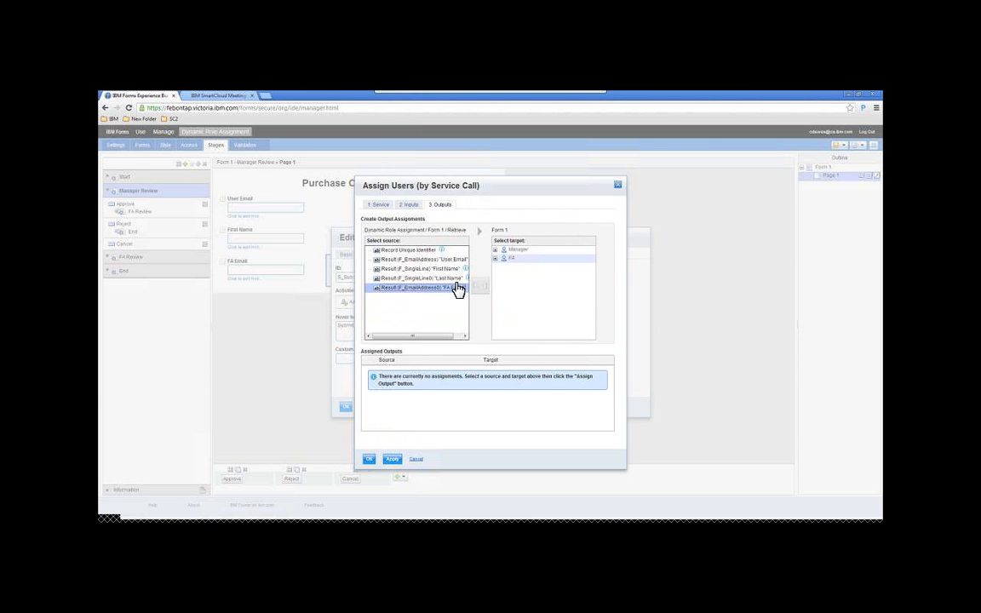
{"action": "left_click", "coordinate": [497, 259]}
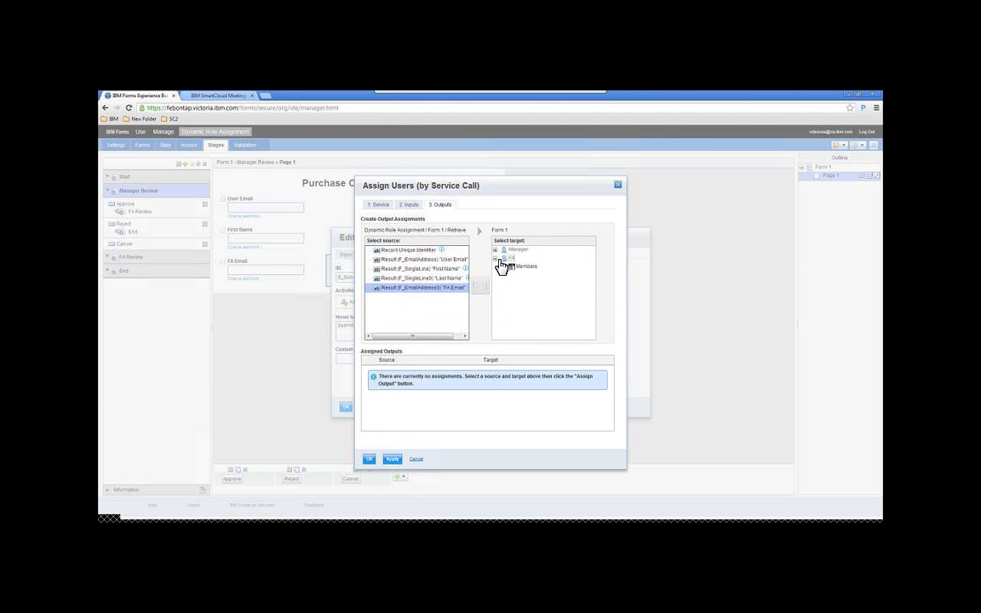
{"action": "left_click", "coordinate": [524, 267]}
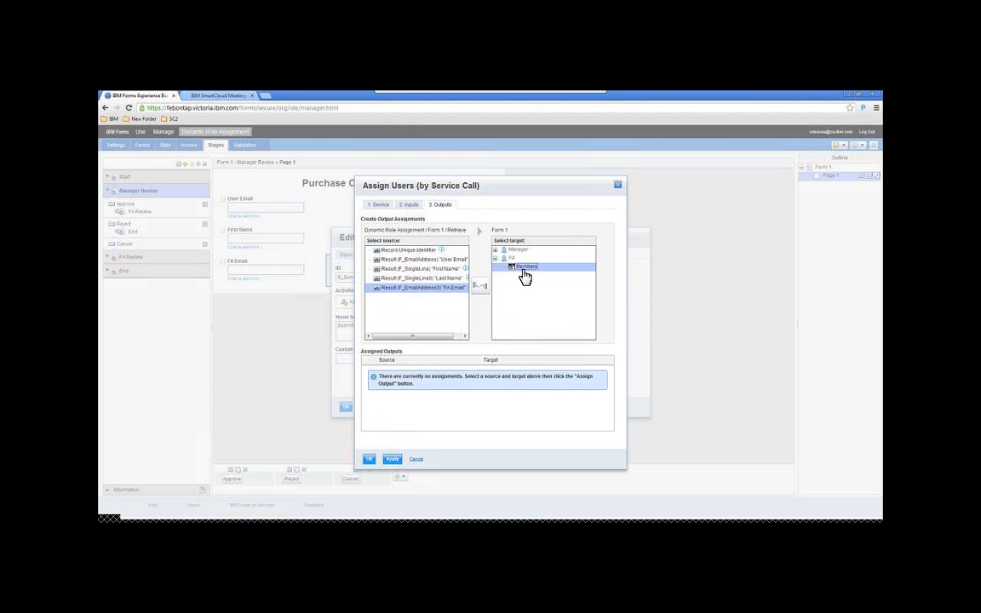
{"action": "left_click", "coordinate": [385, 460]}
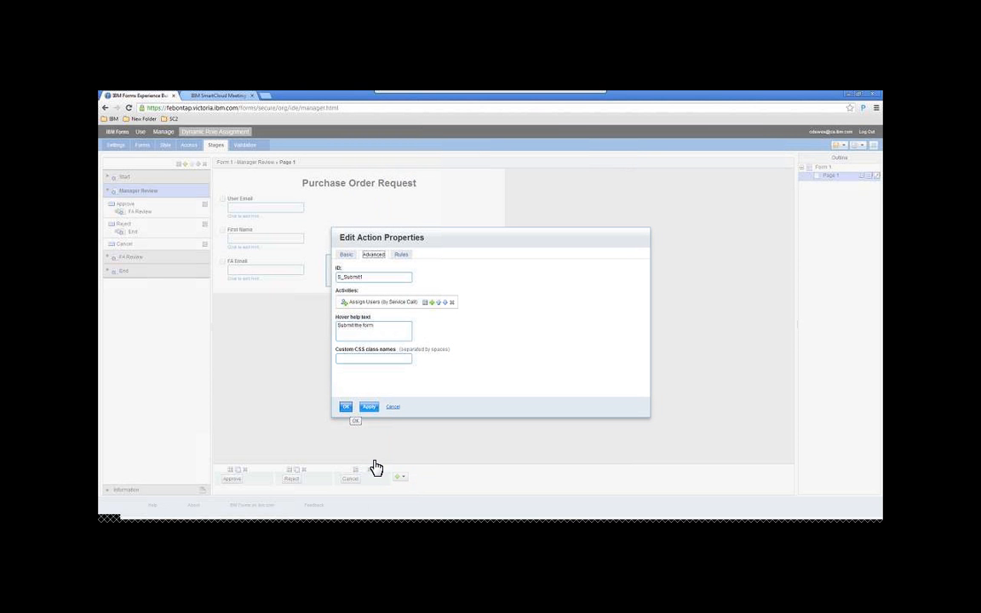
{"action": "left_click", "coordinate": [345, 407]}
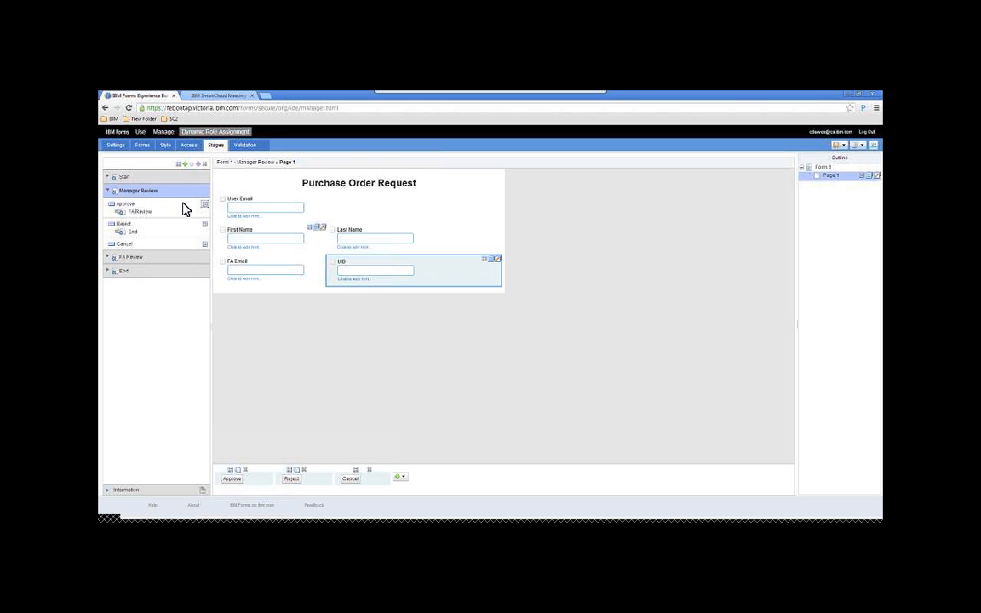
Step: Append item.setVisible(false); to the UID field's onShow custom action on the form and accept the field properties
{"action": "left_click", "coordinate": [264, 271]}
{"action": "left_click", "coordinate": [481, 260]}
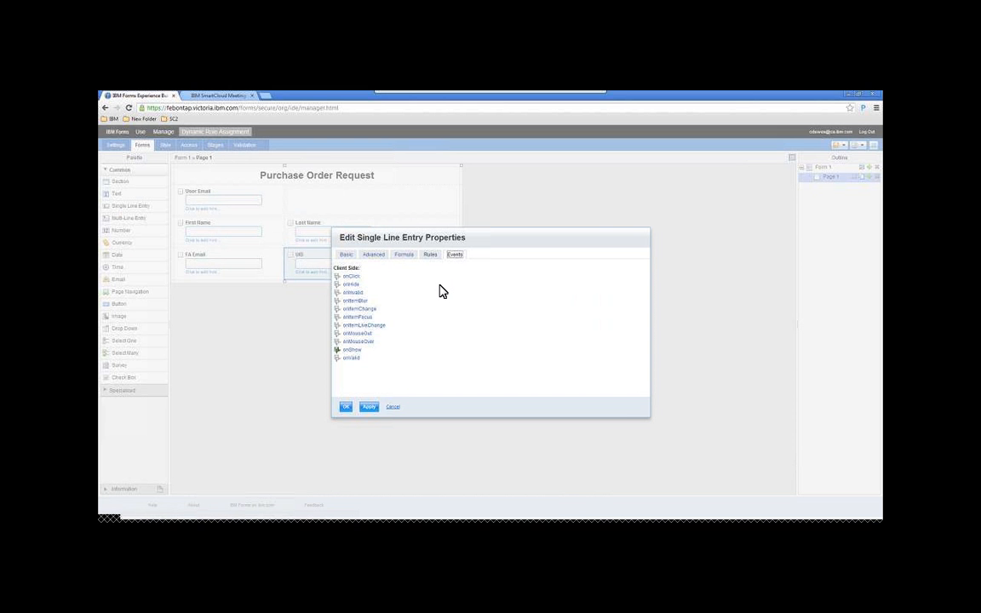
{"action": "left_click", "coordinate": [430, 255]}
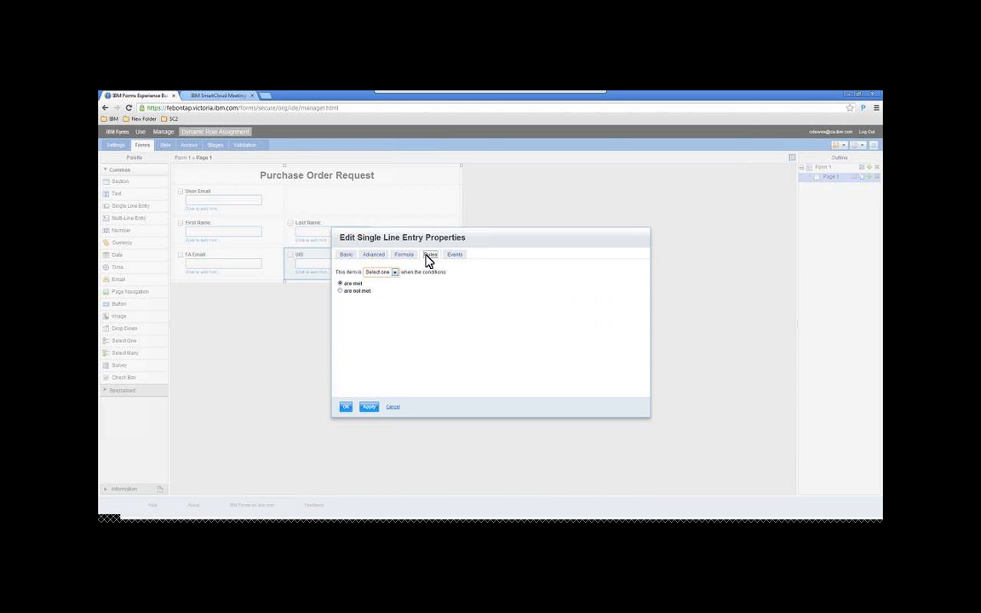
{"action": "left_click", "coordinate": [454, 254]}
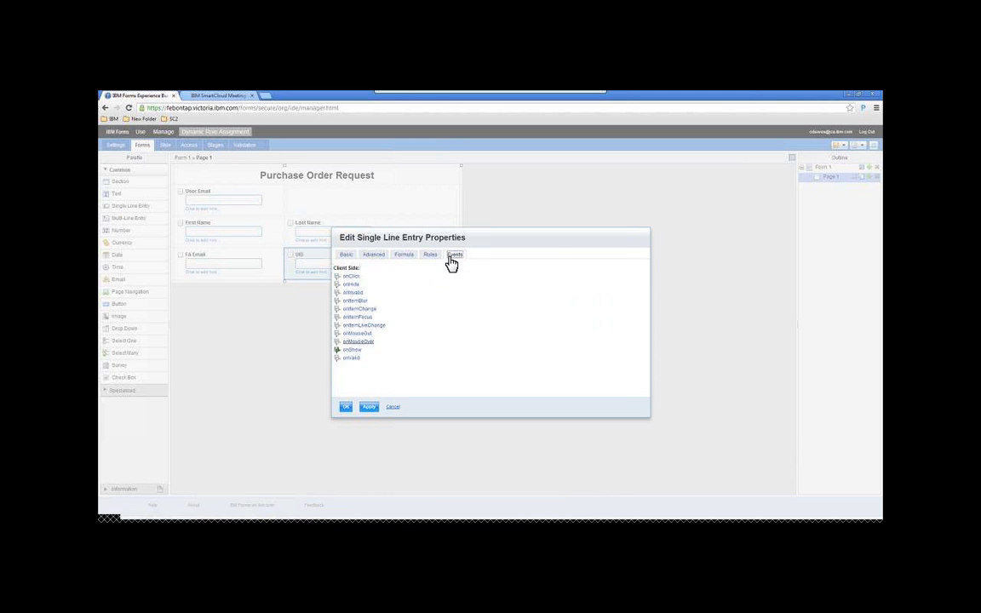
{"action": "left_click", "coordinate": [369, 349]}
{"action": "left_click", "coordinate": [447, 330]}
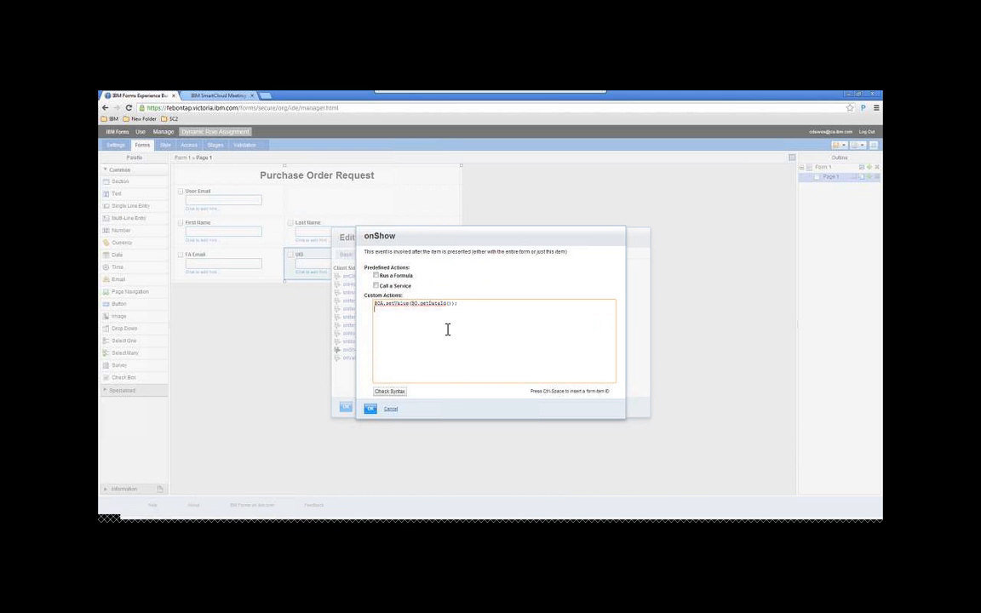
{"action": "type", "text": "item.setVisible(false"}
{"action": "type", "text": ";"}
{"action": "left_click", "coordinate": [369, 408]}
{"action": "left_click", "coordinate": [346, 407]}
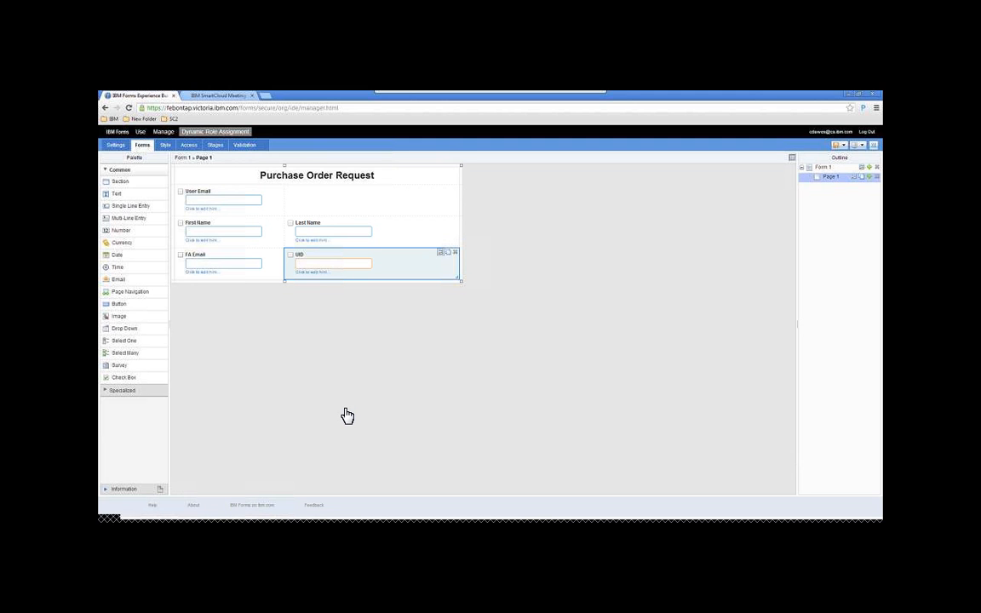
{"action": "left_click", "coordinate": [842, 146]}
{"action": "left_click", "coordinate": [226, 96]}
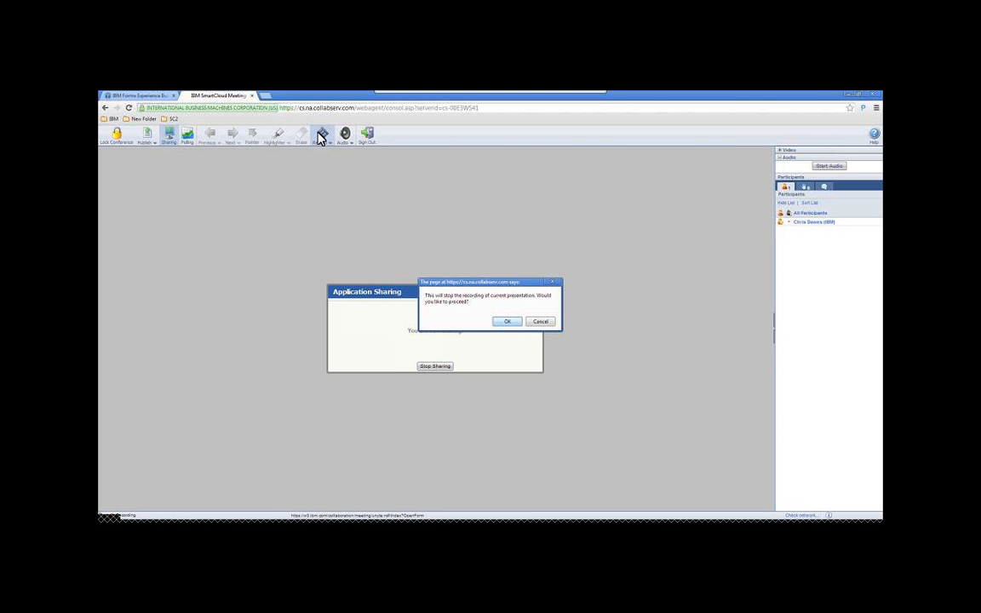
{"action": "left_click", "coordinate": [506, 322]}
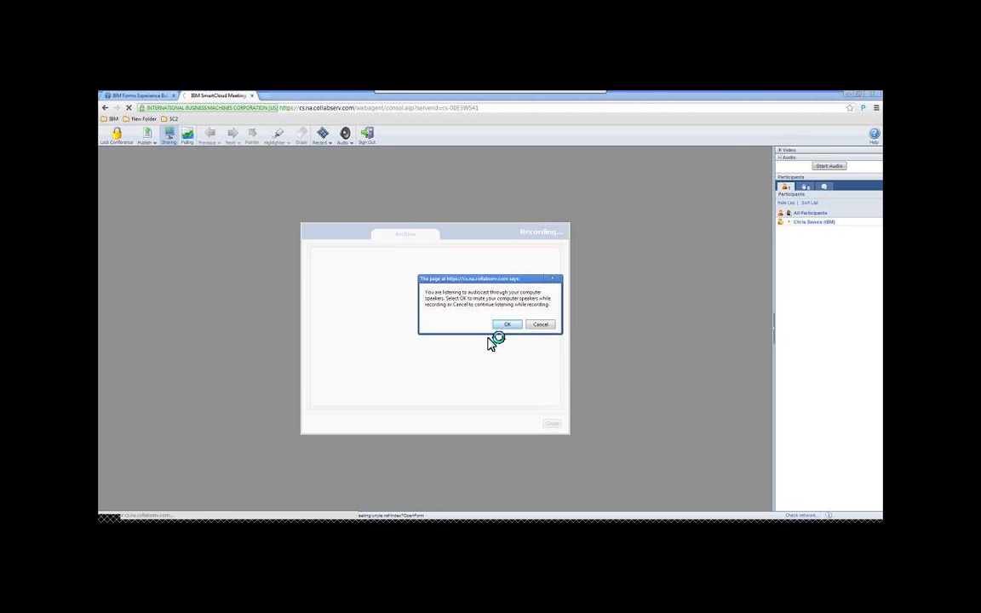